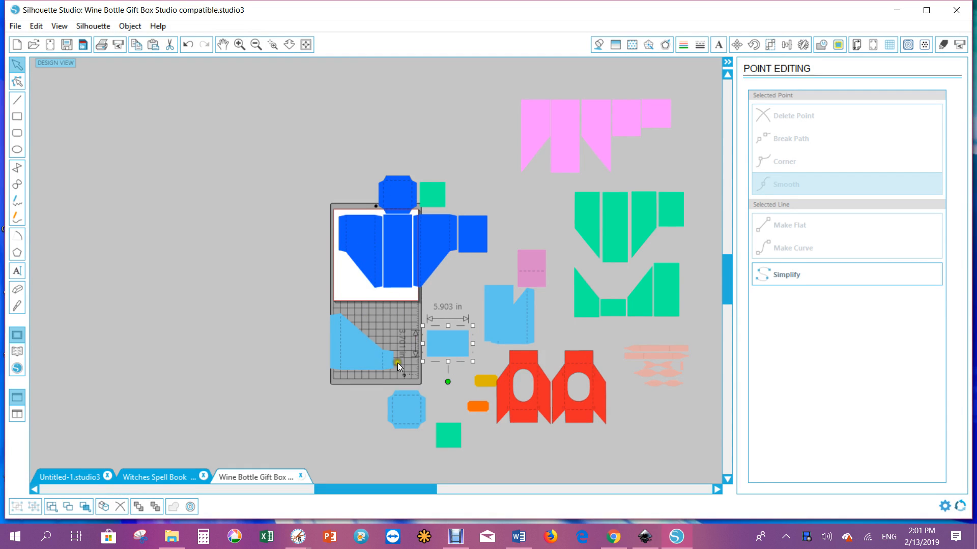
Move the light blue pattern piece slightly to the left
click(494, 315)
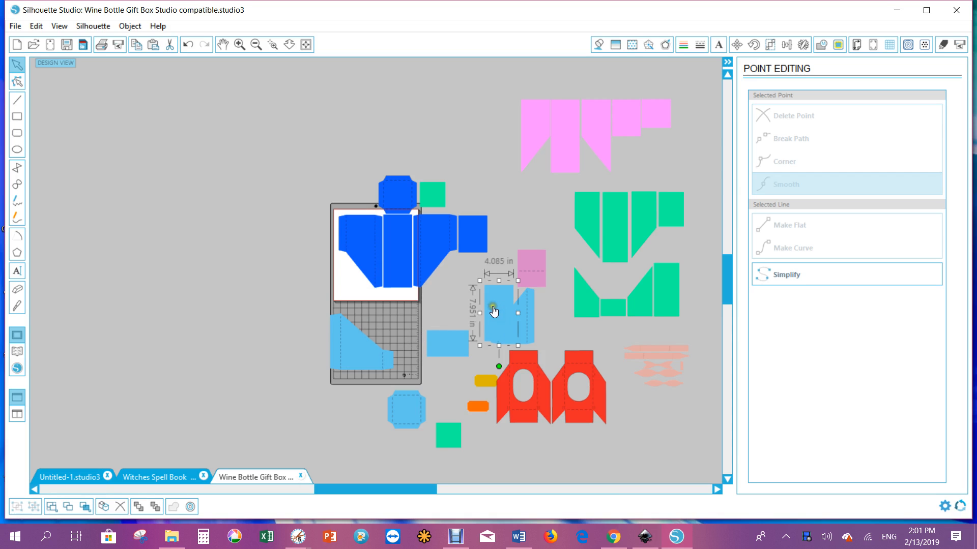
drag(493, 313, 473, 305)
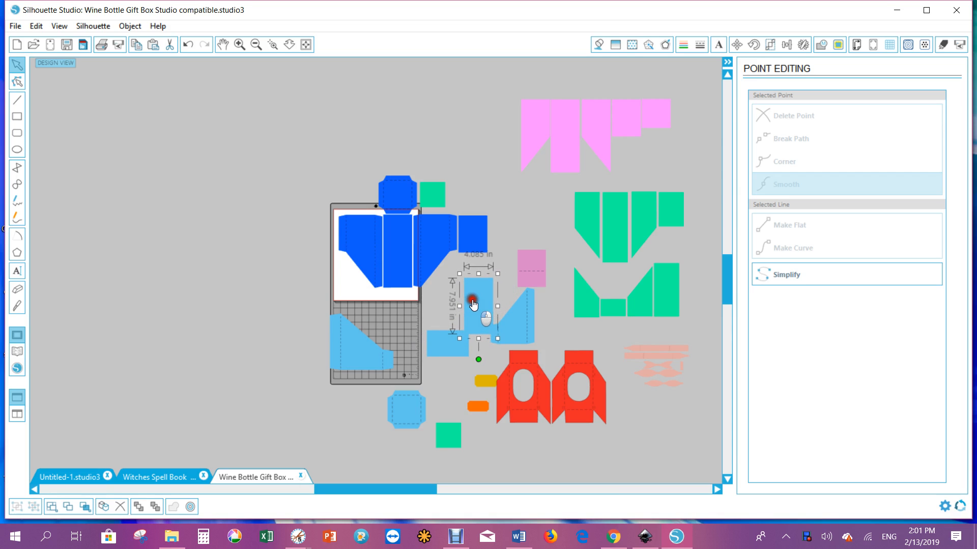
Examine the green, pink and dark blue pattern pieces by selecting each in turn
click(599, 219)
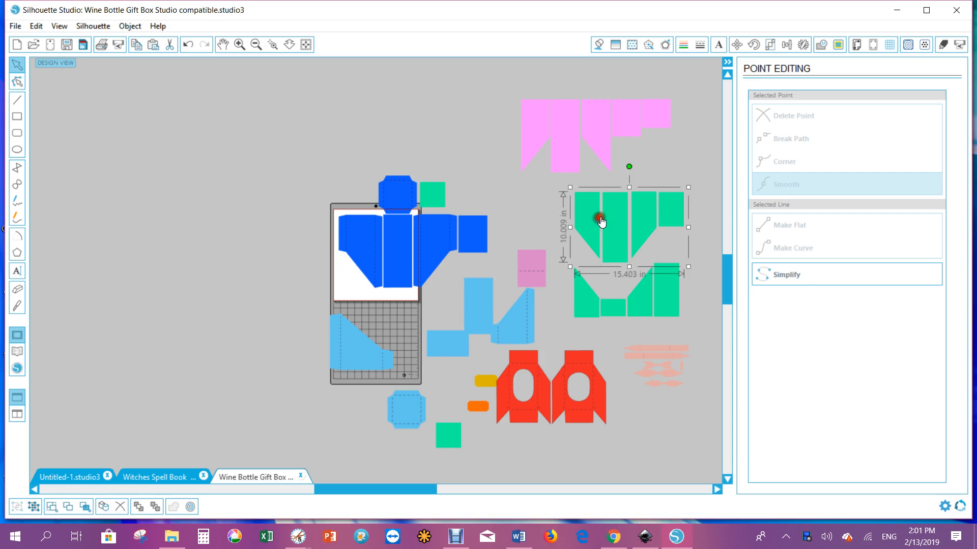
click(571, 139)
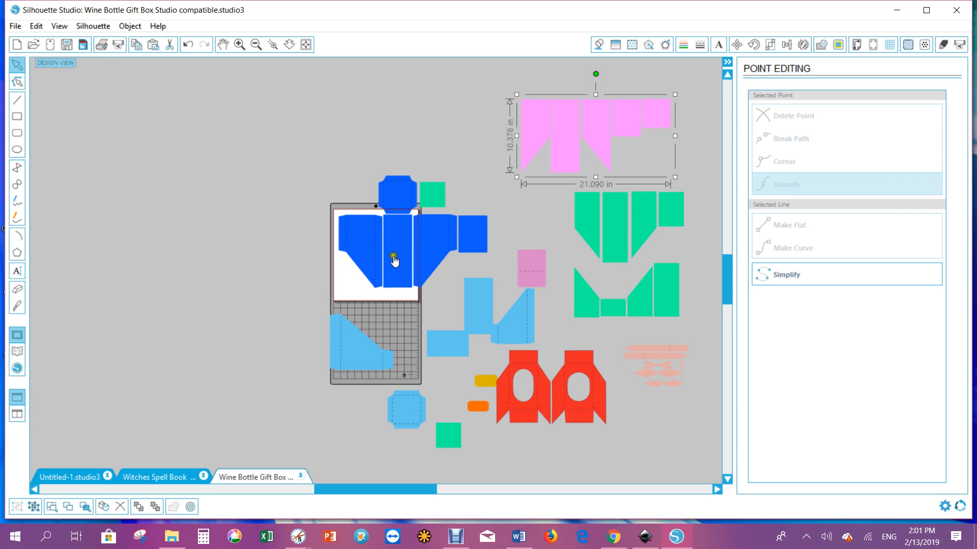
click(434, 249)
click(402, 249)
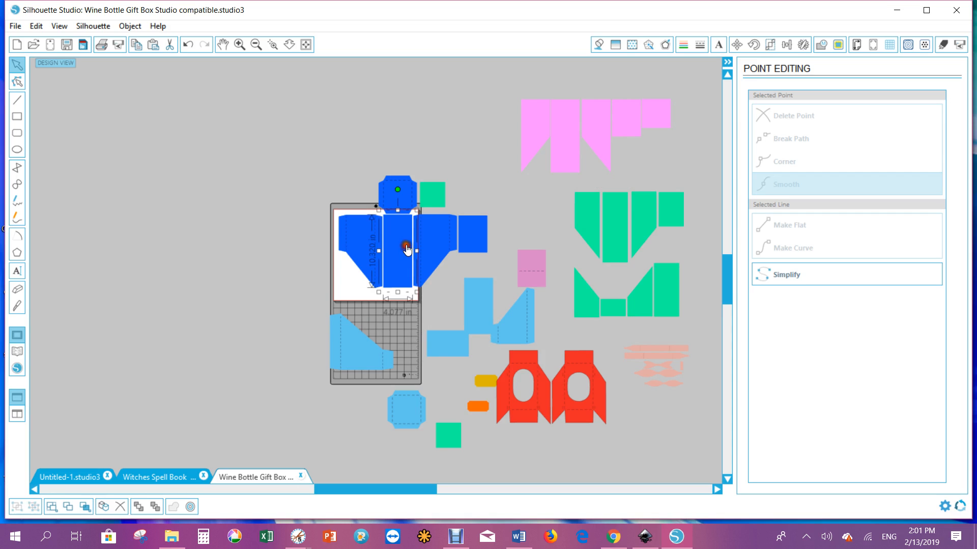
click(358, 245)
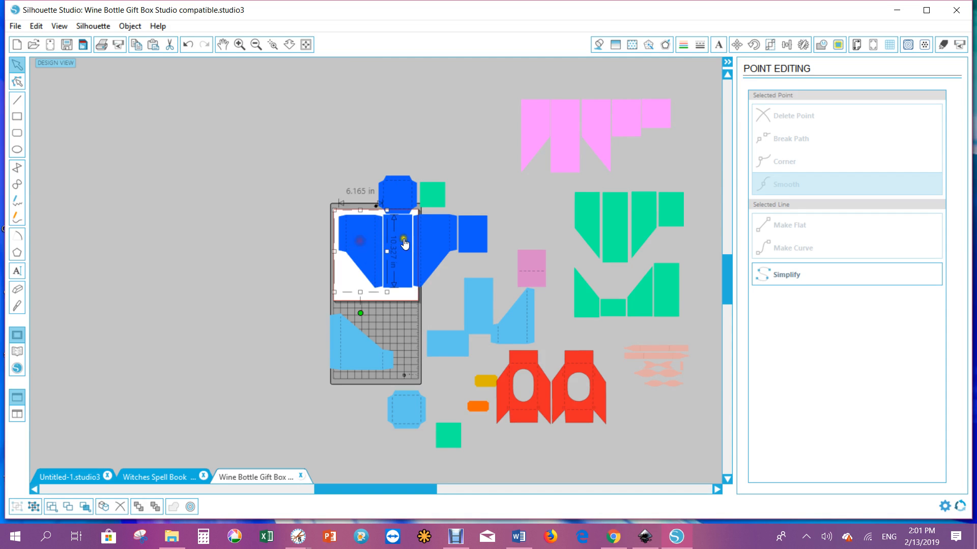
click(436, 237)
click(481, 240)
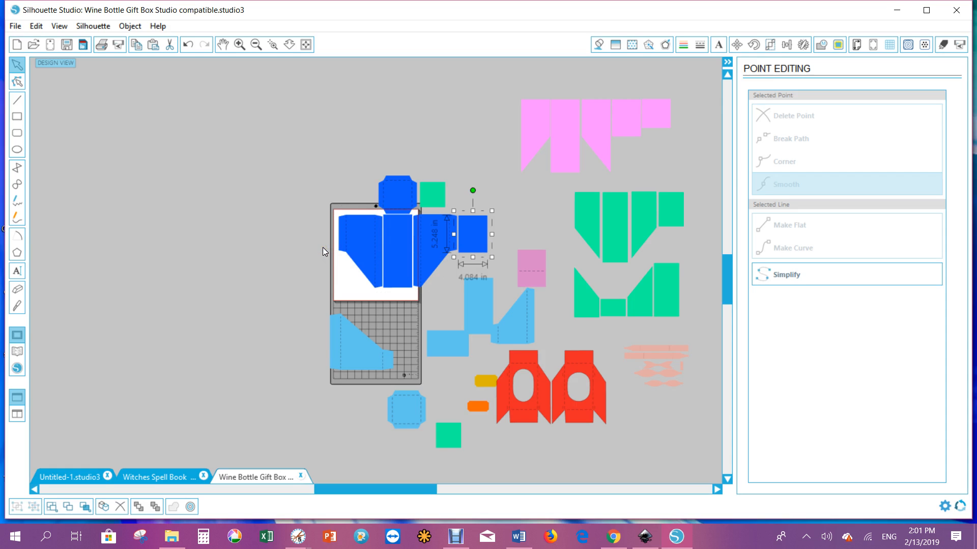
click(359, 244)
click(355, 249)
click(357, 246)
click(362, 243)
click(363, 247)
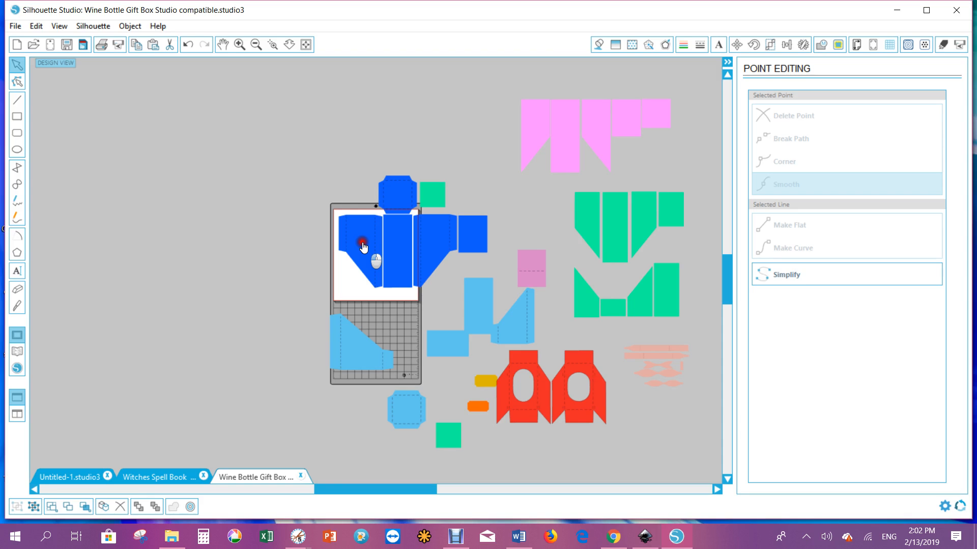
Nudge the light blue piece on the cutting mat slightly upward
click(346, 350)
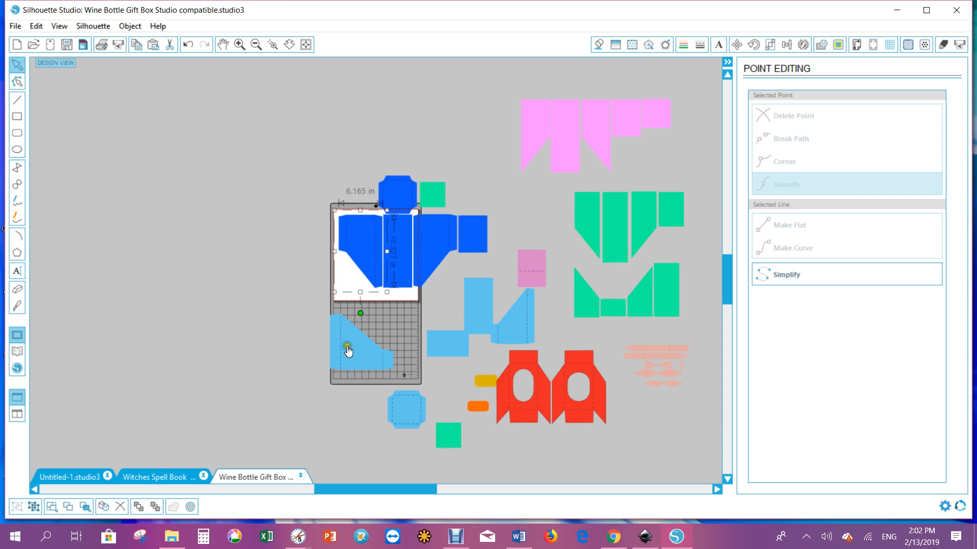
drag(347, 350, 358, 332)
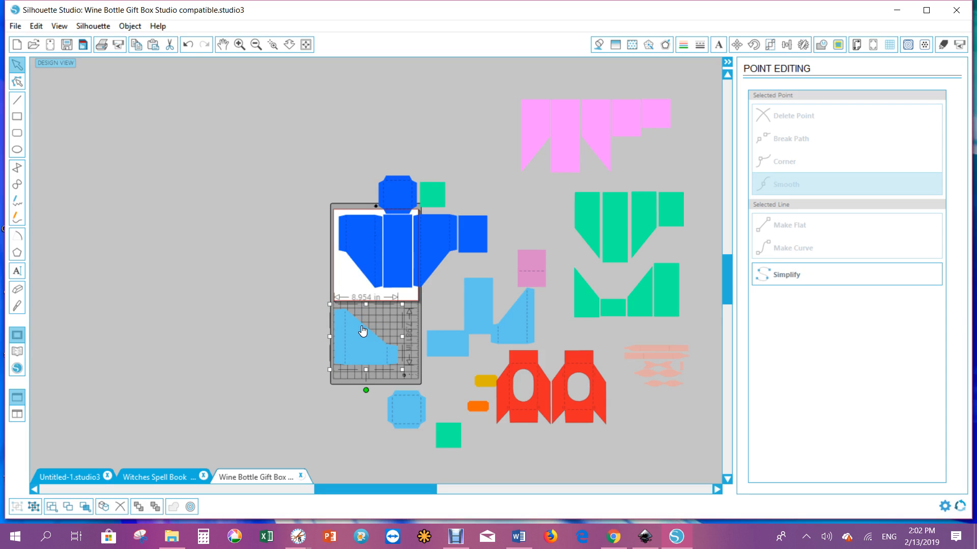
click(374, 352)
Move the small octagon box piece off the mat to the empty area on the left
click(406, 409)
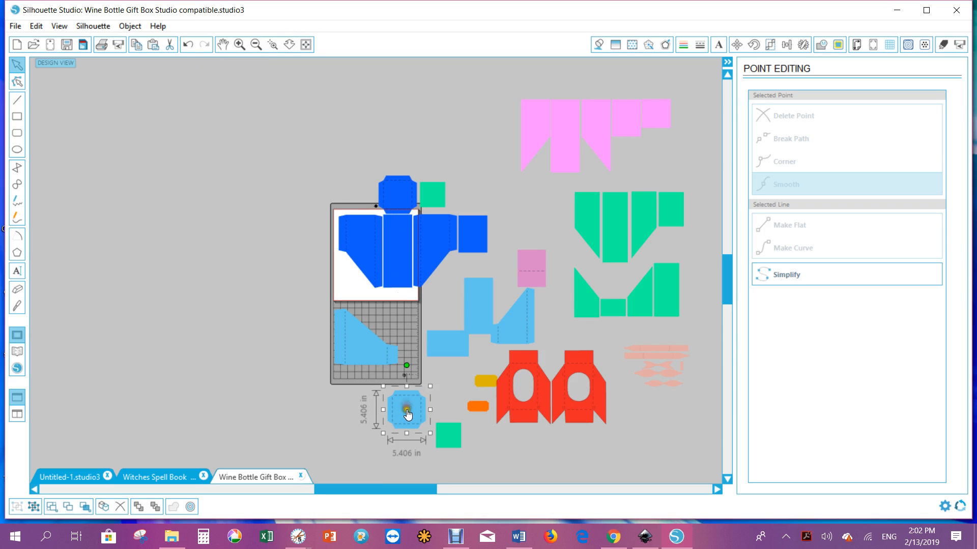
drag(407, 413, 237, 281)
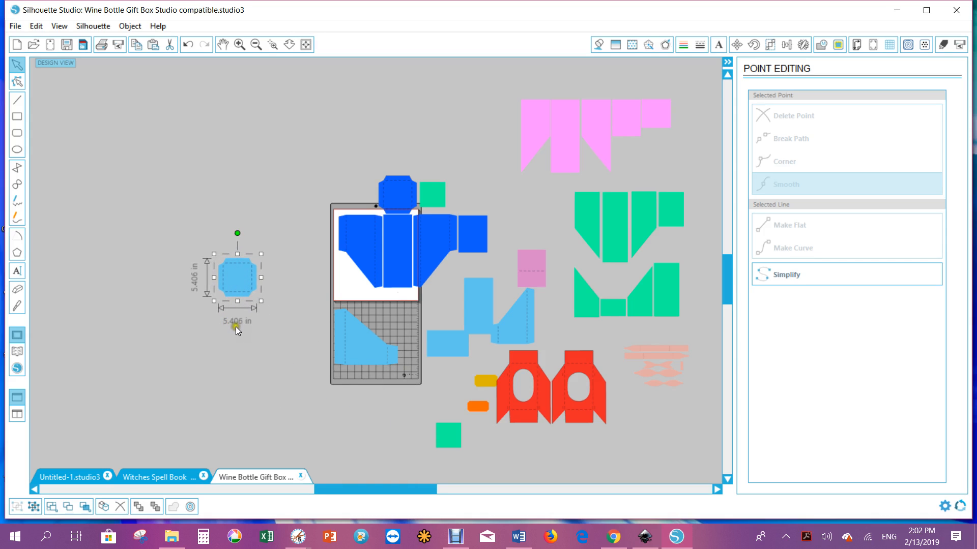
drag(237, 280, 216, 247)
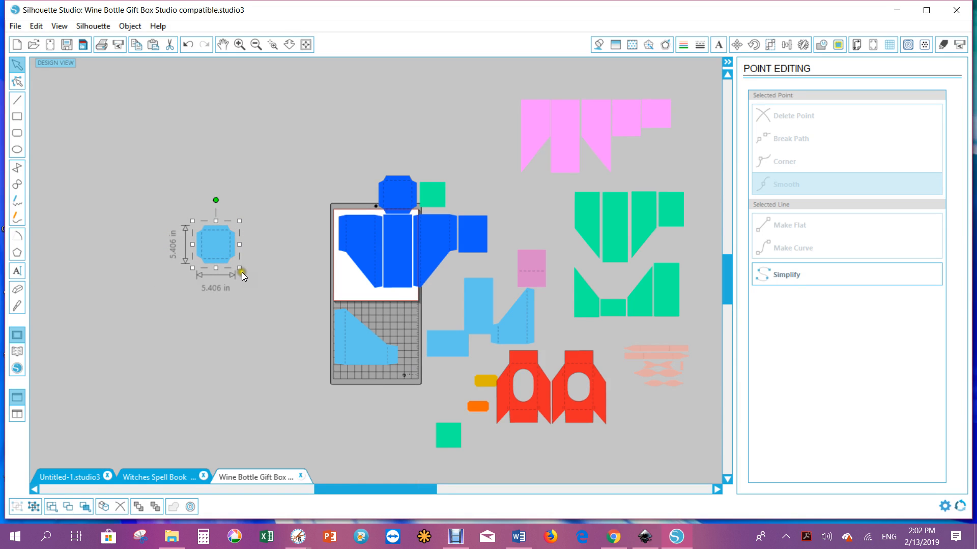
Resize the octagon piece to about 5.9 by 5.9 in
drag(239, 268, 245, 270)
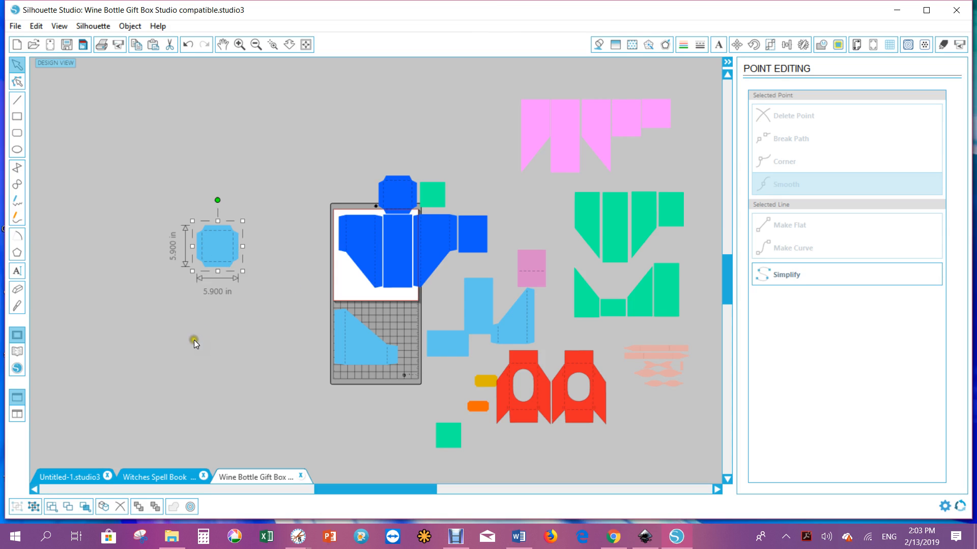
click(214, 288)
click(224, 247)
click(131, 27)
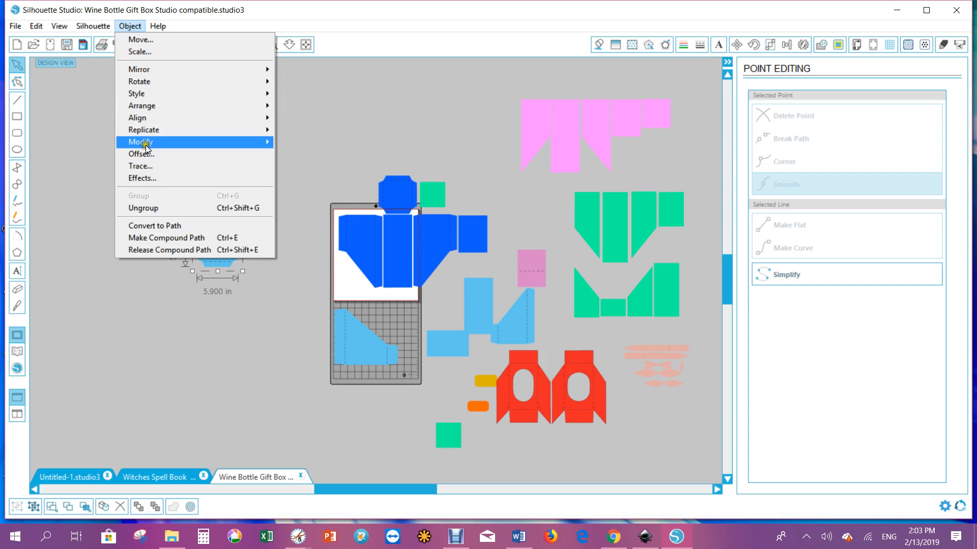
mouse_move(146, 144)
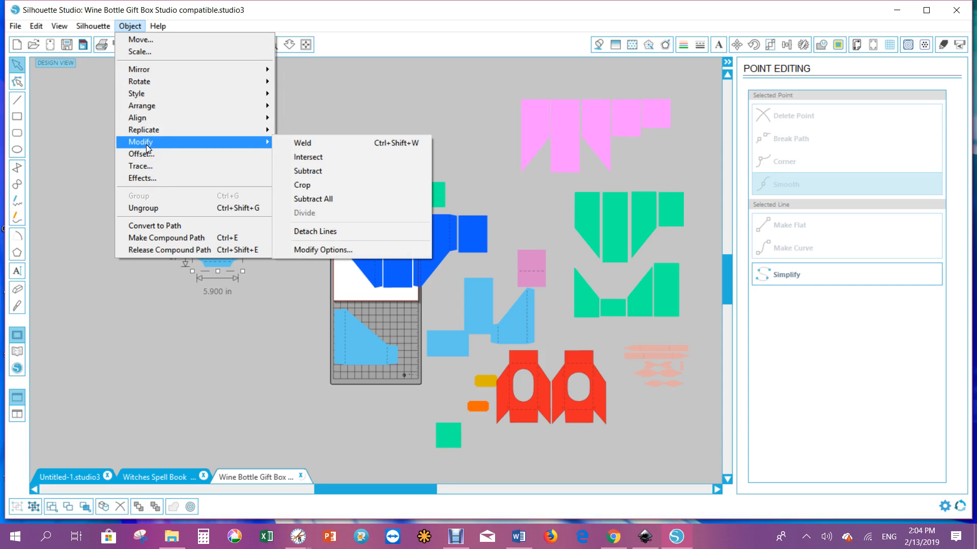
click(337, 103)
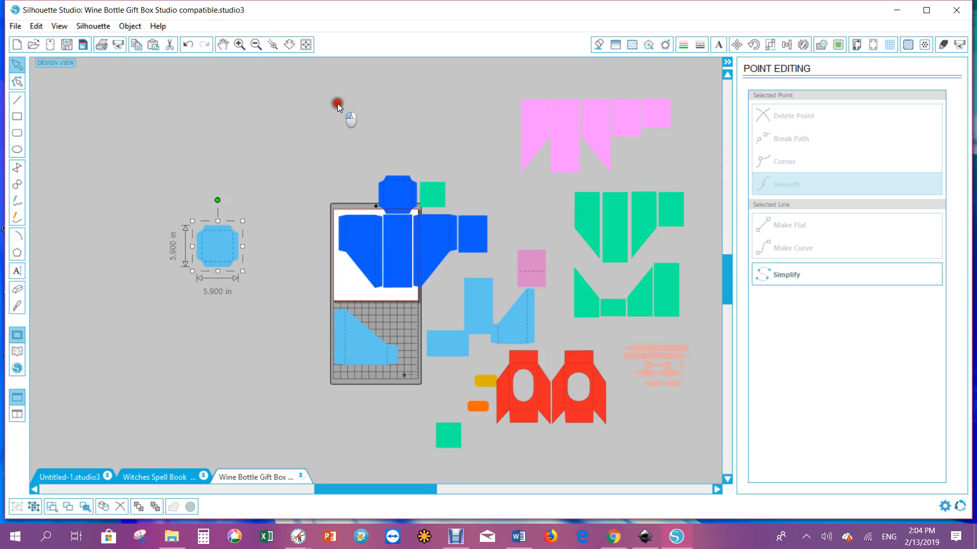
click(322, 103)
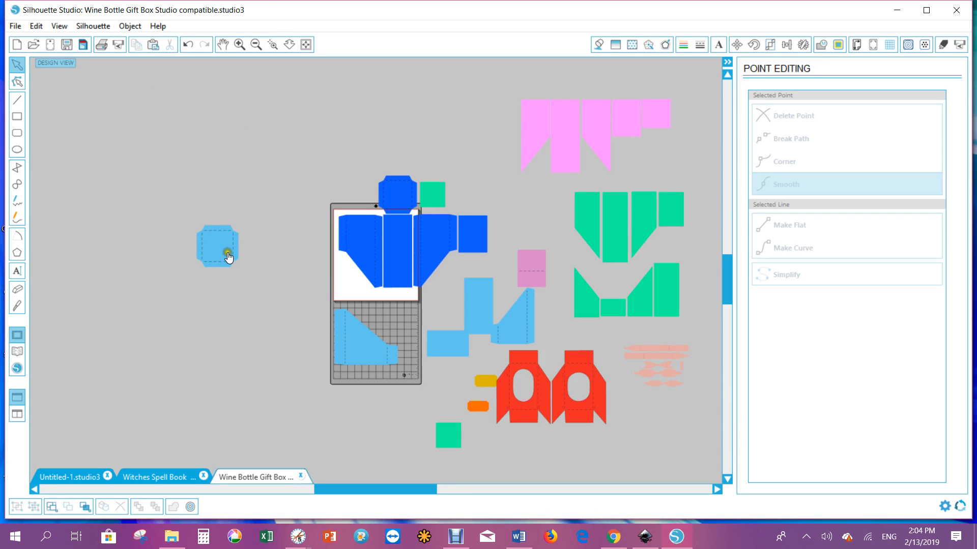
Move the octagon piece slightly right, closer to the mat
drag(221, 248, 277, 256)
click(360, 244)
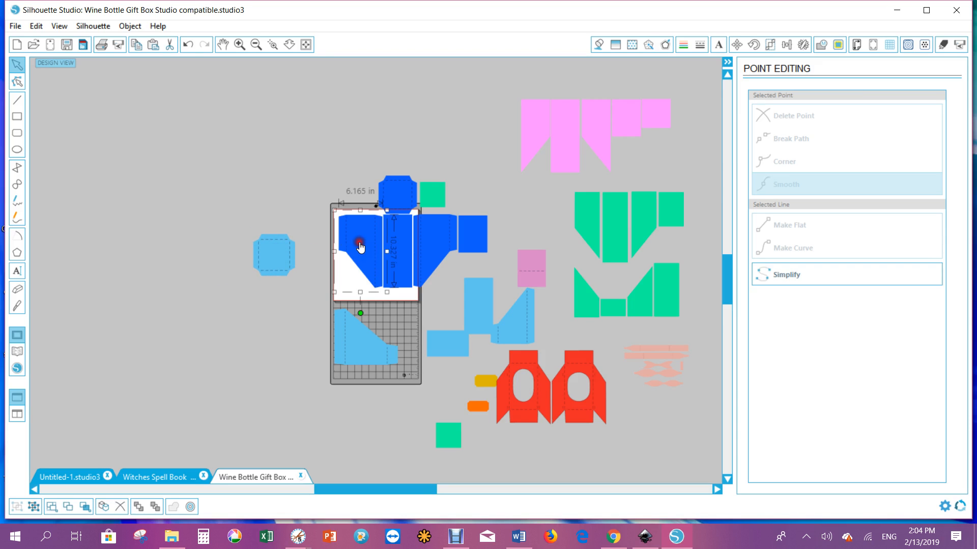
click(271, 253)
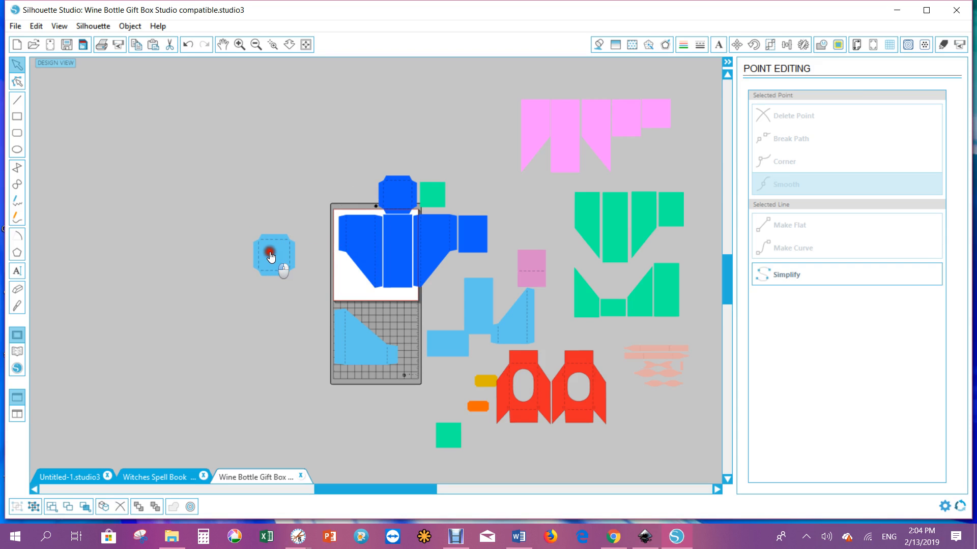
Move the dark blue piece up to the mat's top edge
click(356, 245)
drag(362, 245, 351, 225)
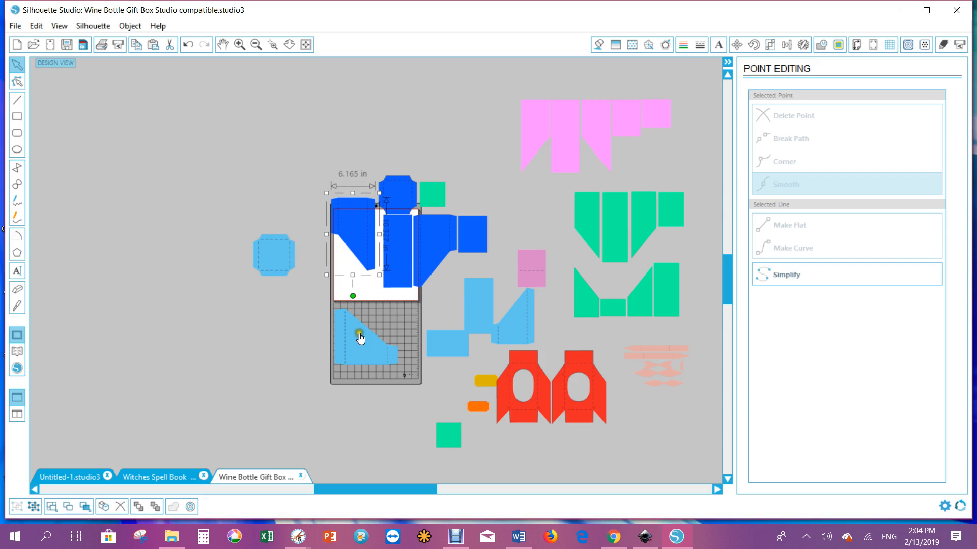
Nudge the light blue piece on the mat slightly left
mouse_move(360, 338)
mouse_down()
mouse_move(279, 300)
mouse_move(272, 263)
mouse_move(274, 298)
mouse_move(361, 339)
mouse_up()
click(383, 316)
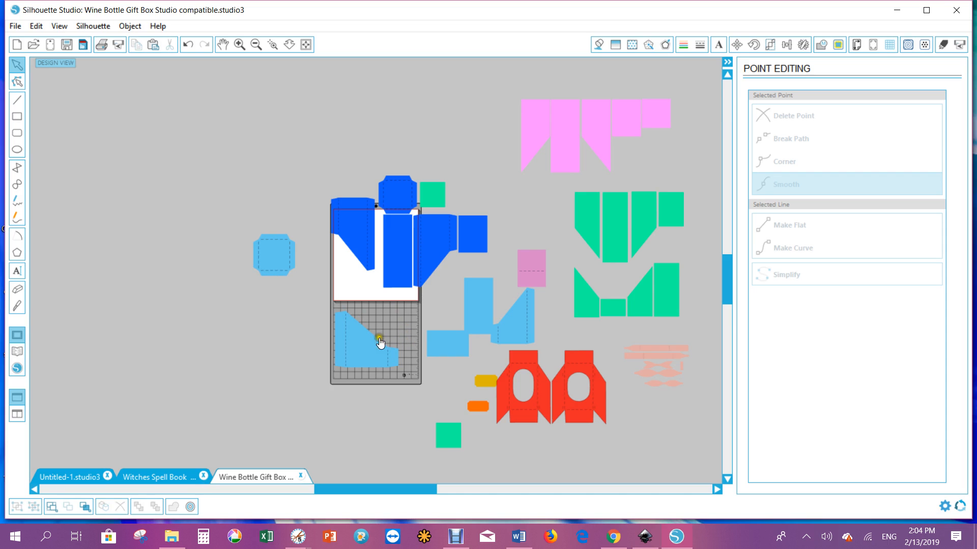
drag(362, 340, 356, 339)
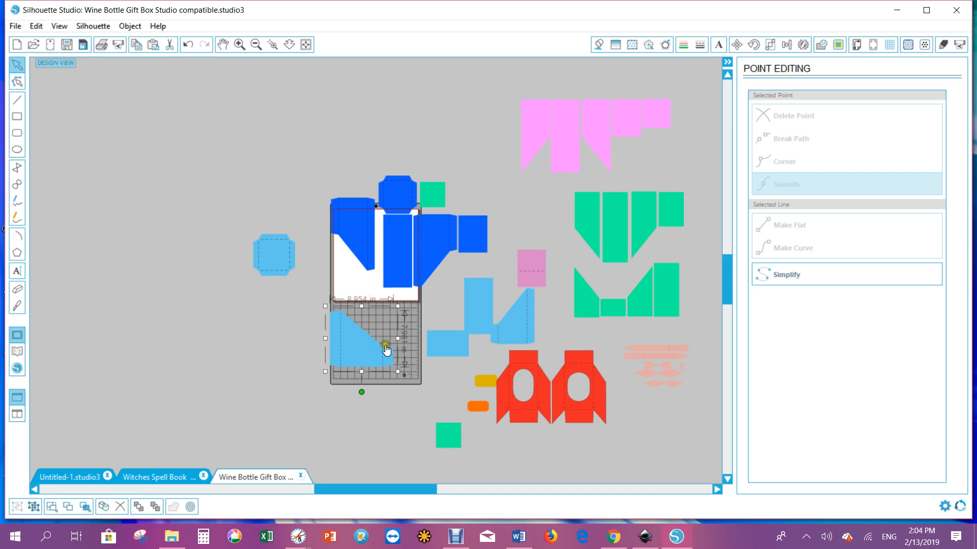
Draw a rectangle about 5.3 by 5.9 in over the empty part of the mat
click(272, 266)
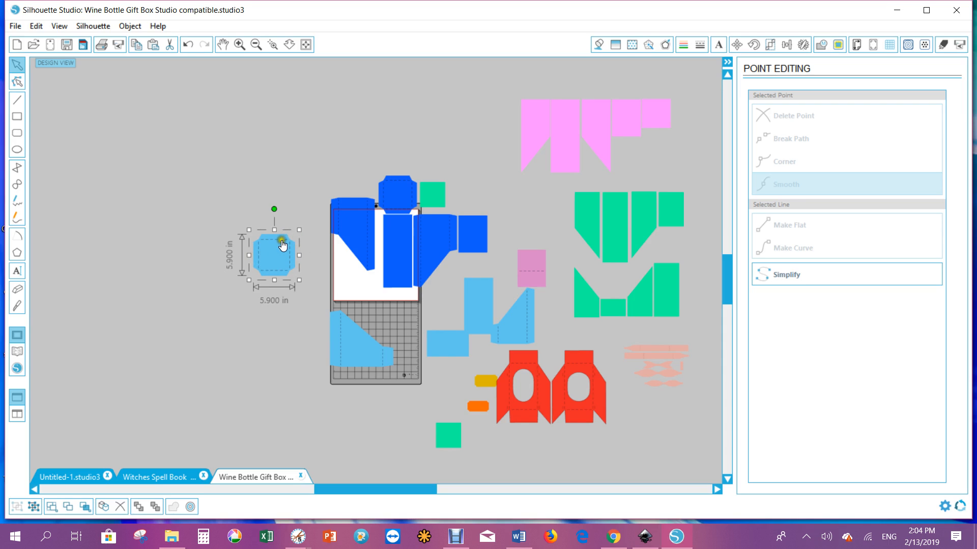
click(17, 117)
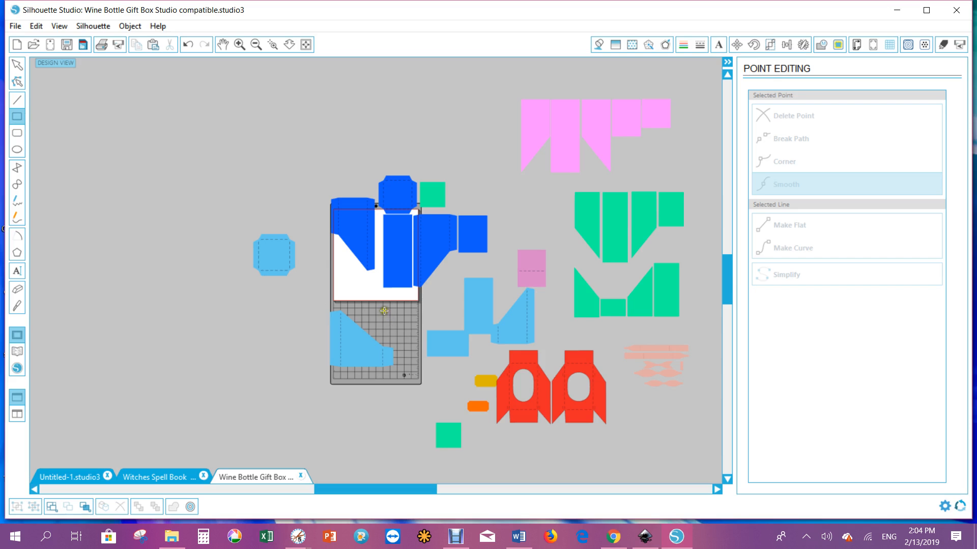
drag(383, 307, 418, 339)
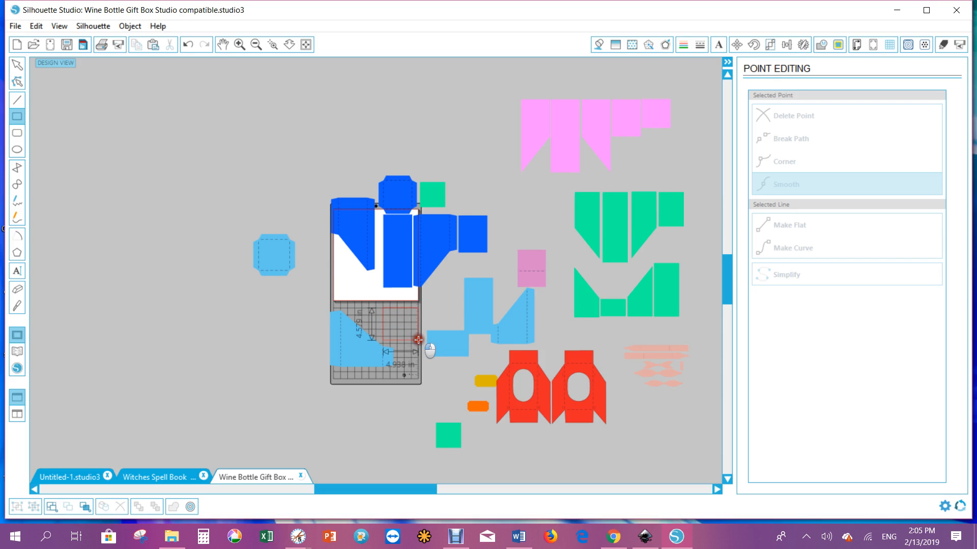
drag(418, 339, 420, 350)
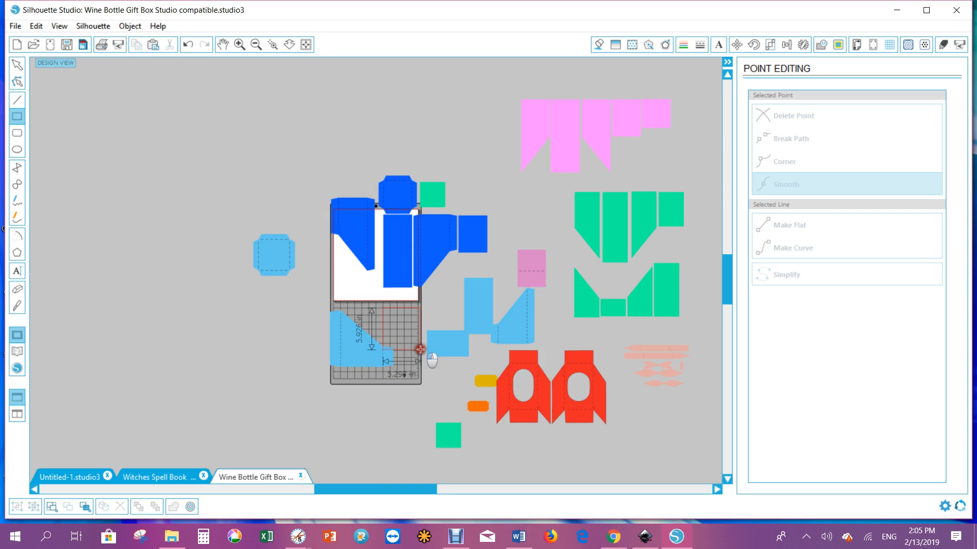
drag(420, 350, 404, 323)
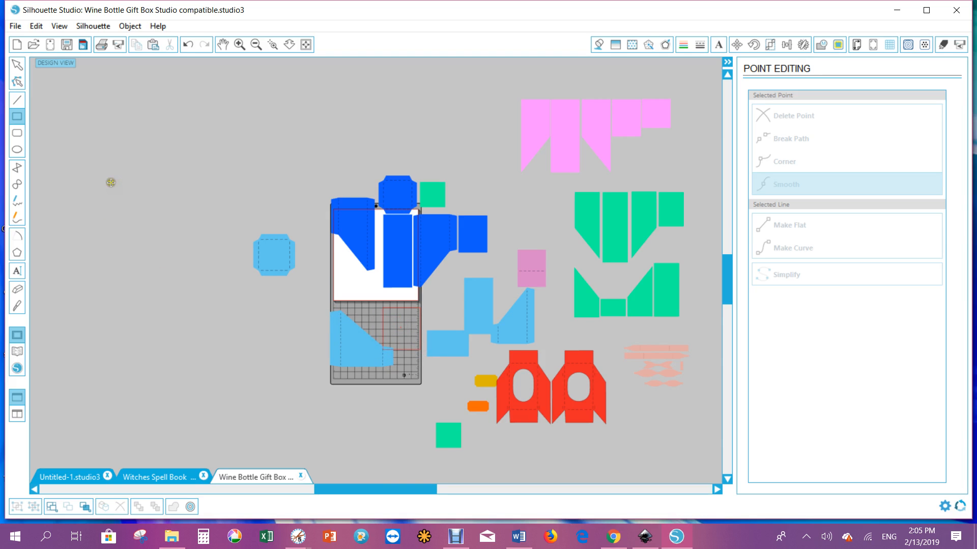
click(17, 65)
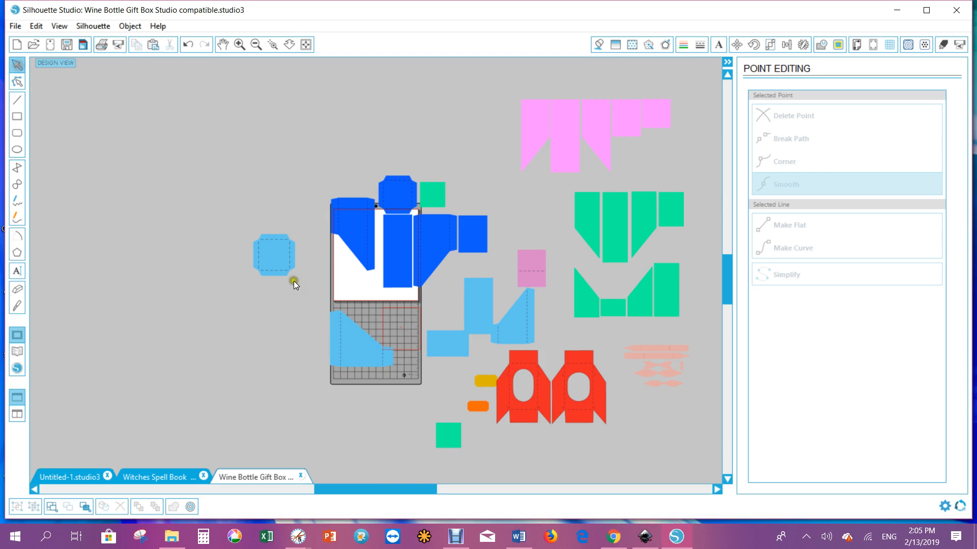
click(399, 325)
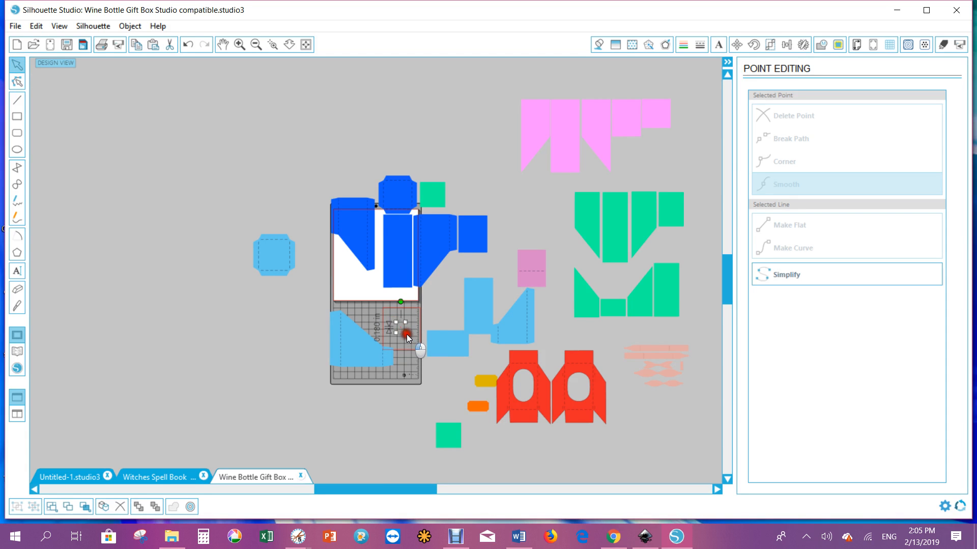
key(Delete)
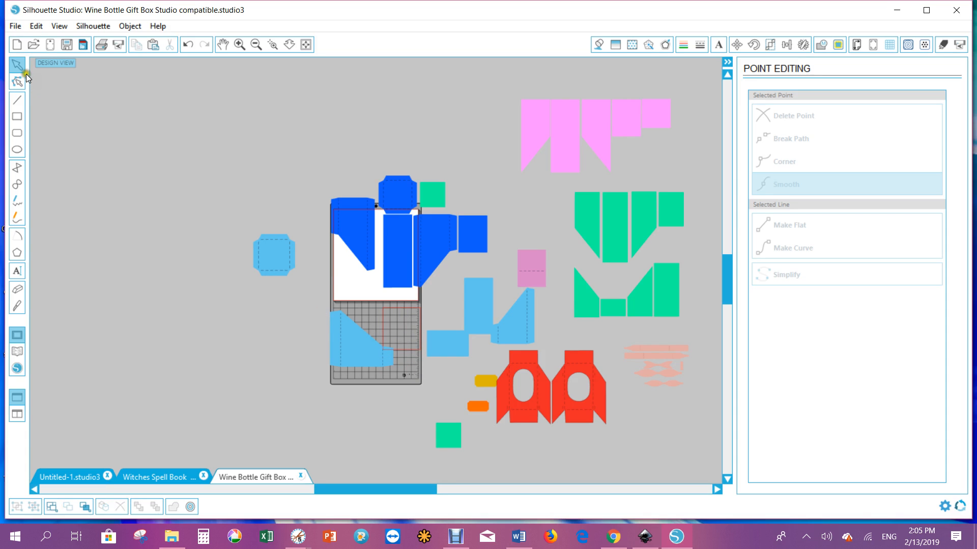
Move the new rectangle below the octagon piece and resize it to about 5.4 by 6.05 in
click(401, 314)
drag(392, 313, 264, 296)
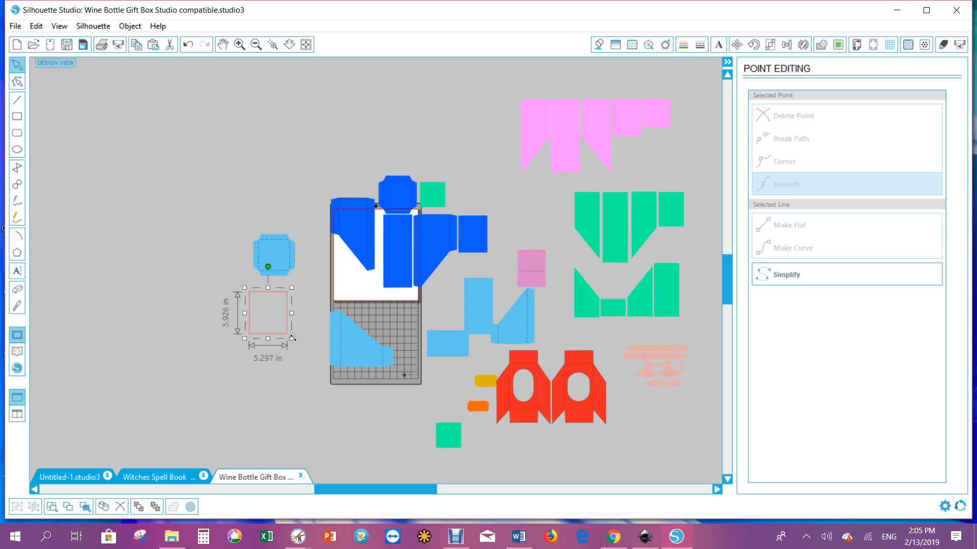
drag(293, 339, 296, 340)
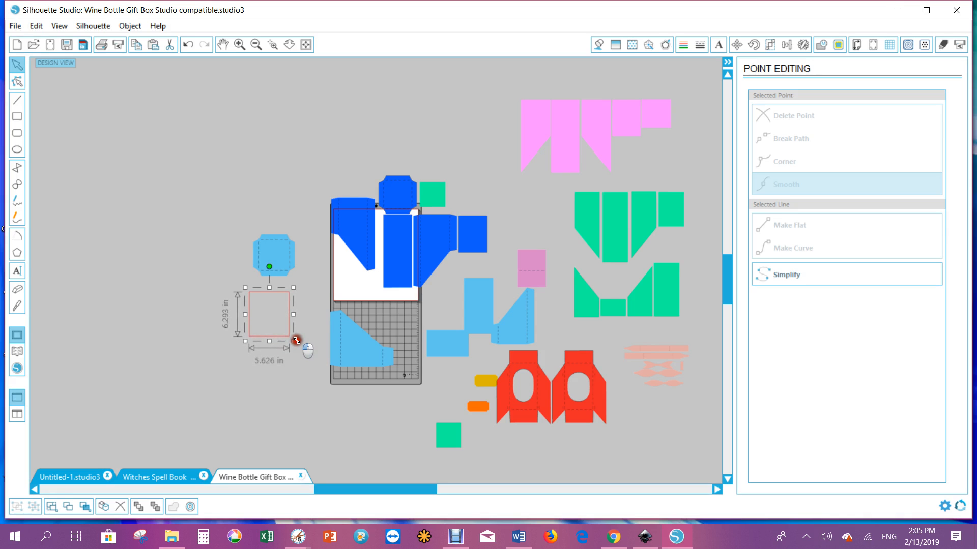
drag(296, 341, 294, 339)
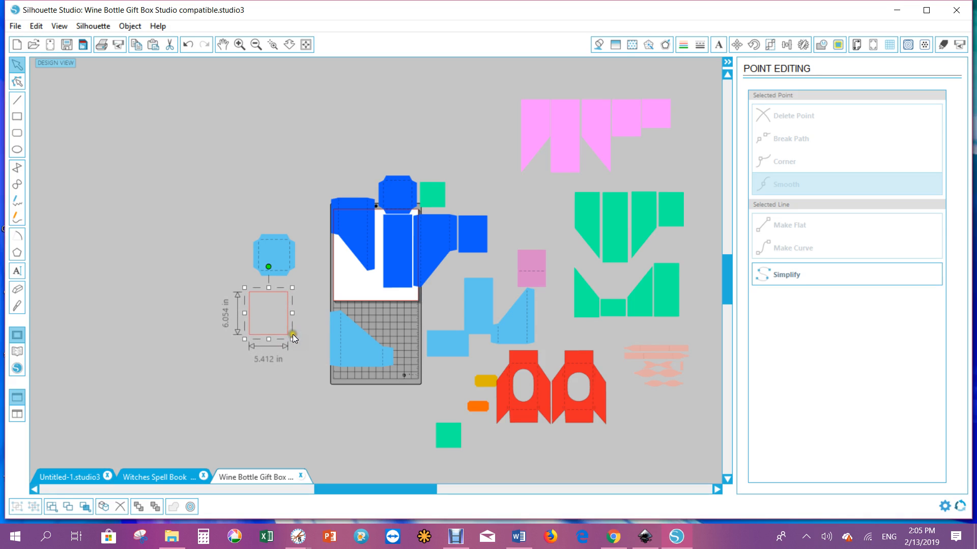
Draw a new square rectangle in the empty area left of the light blue octagon piece
click(16, 116)
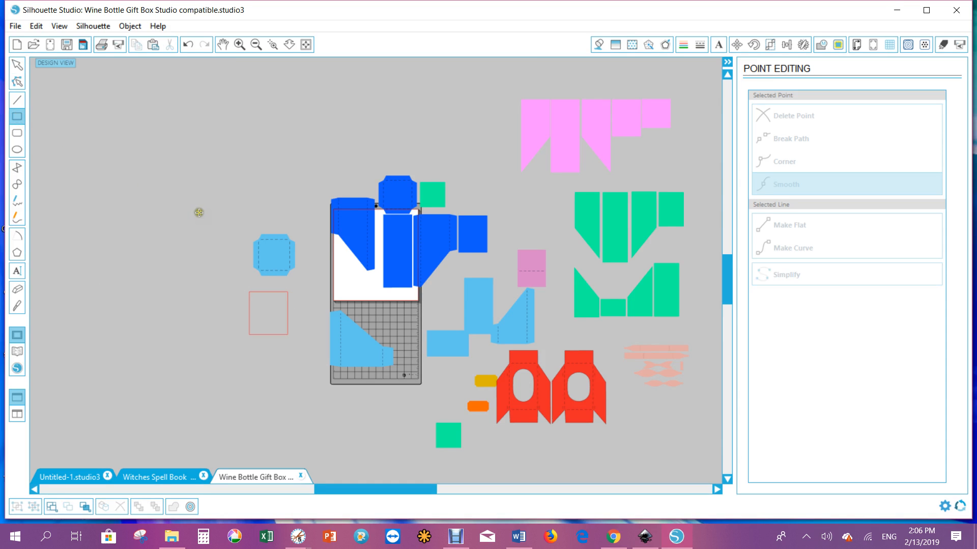
drag(163, 201, 208, 241)
drag(252, 314, 248, 304)
Delete the rectangle sitting below the octagon piece
click(13, 66)
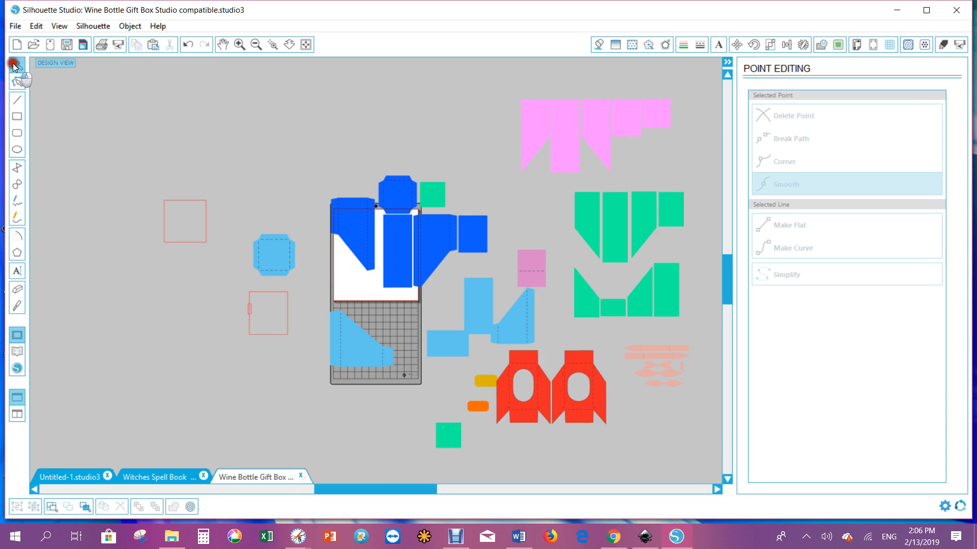
click(276, 309)
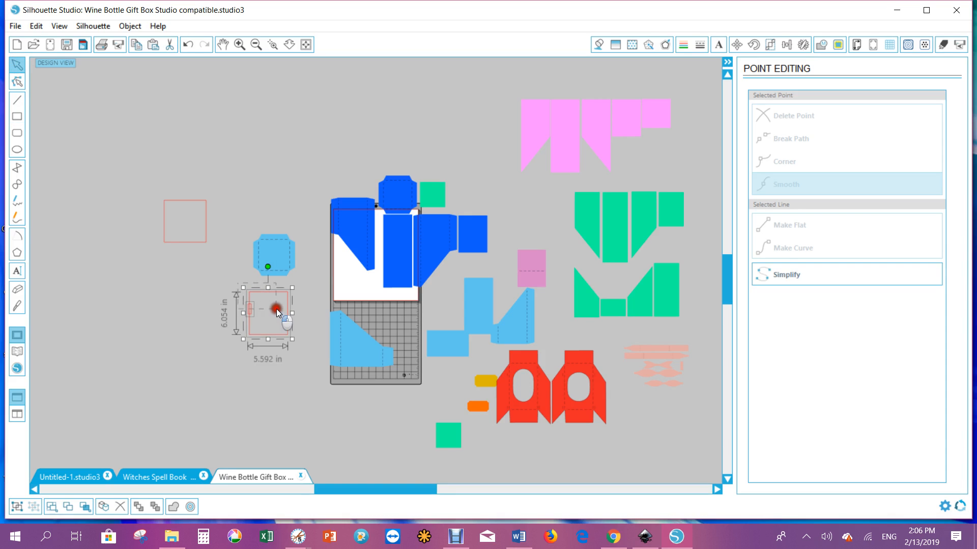
key(Delete)
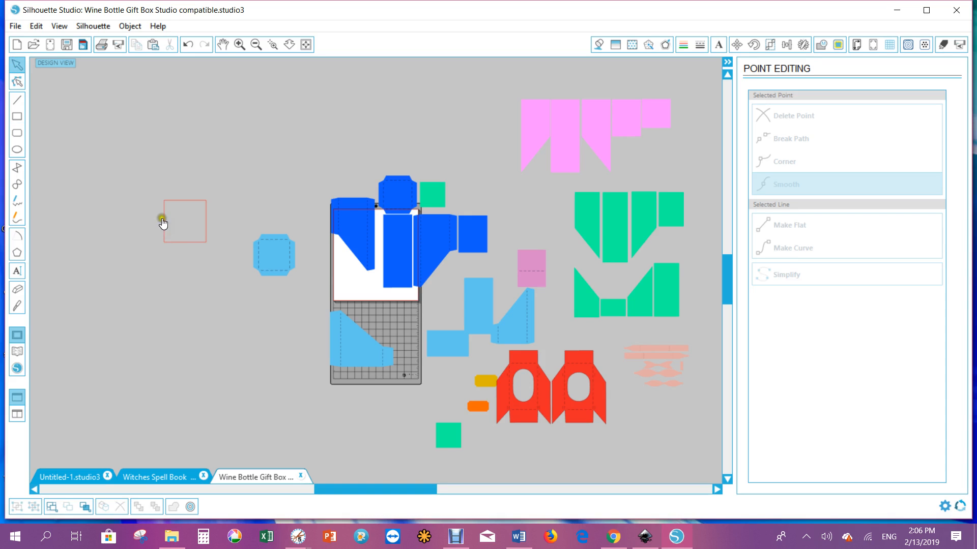
Move the new rectangle below the octagon and line the light blue octagon up over it
click(17, 66)
drag(188, 204, 236, 301)
click(258, 262)
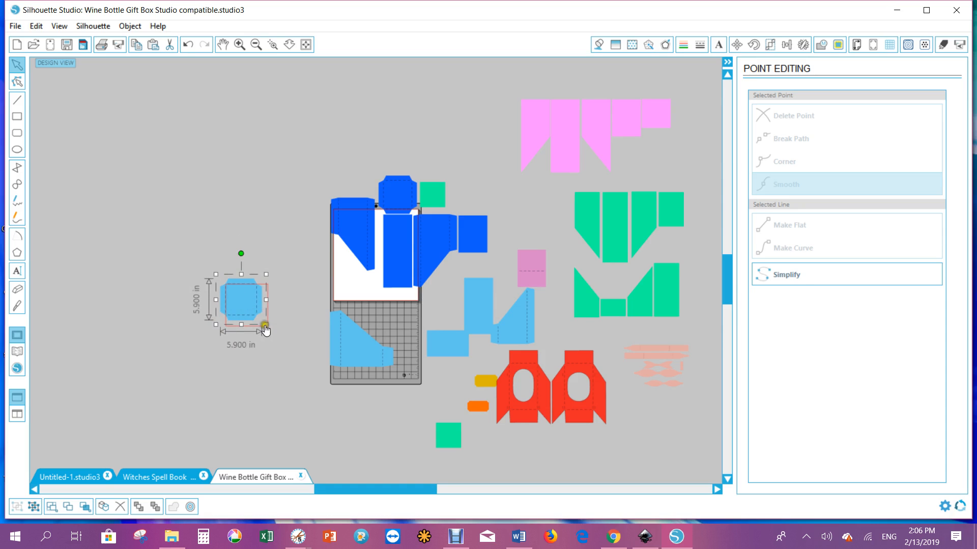
Enlarge the light blue octagon to about 7.52 in square and move it back above the rectangle
drag(264, 325, 273, 339)
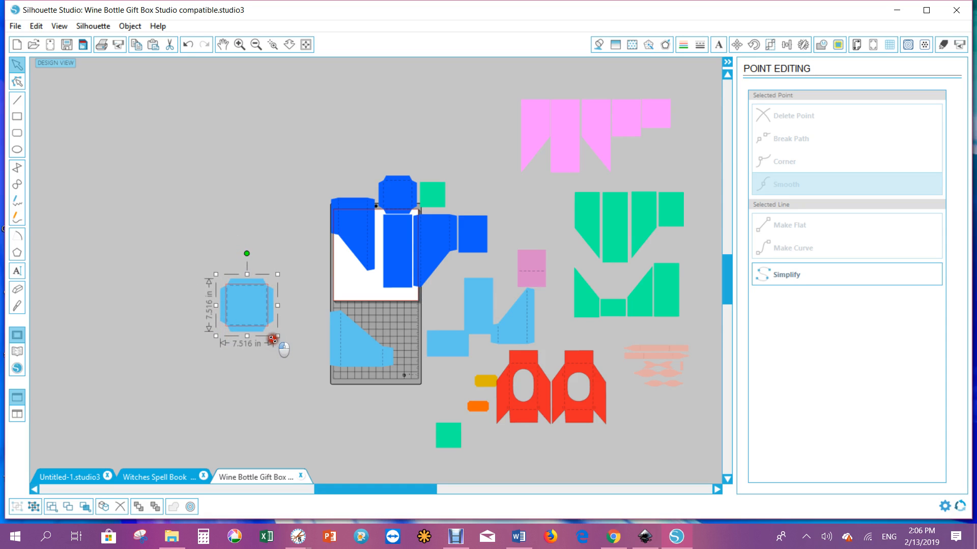
drag(249, 313, 254, 235)
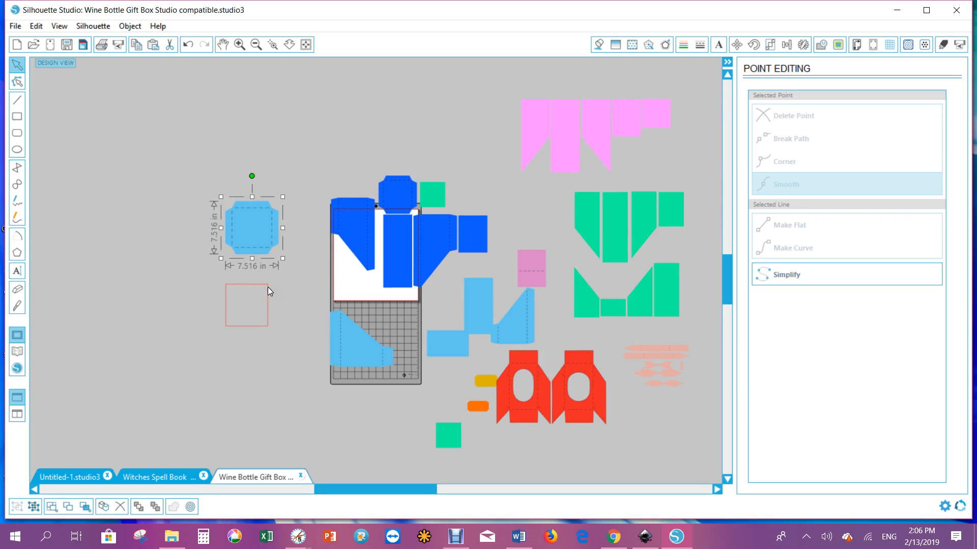
Move the dark blue angled piece off the mat, widen it to about 8.23 in, and place it upper left
drag(347, 229, 235, 305)
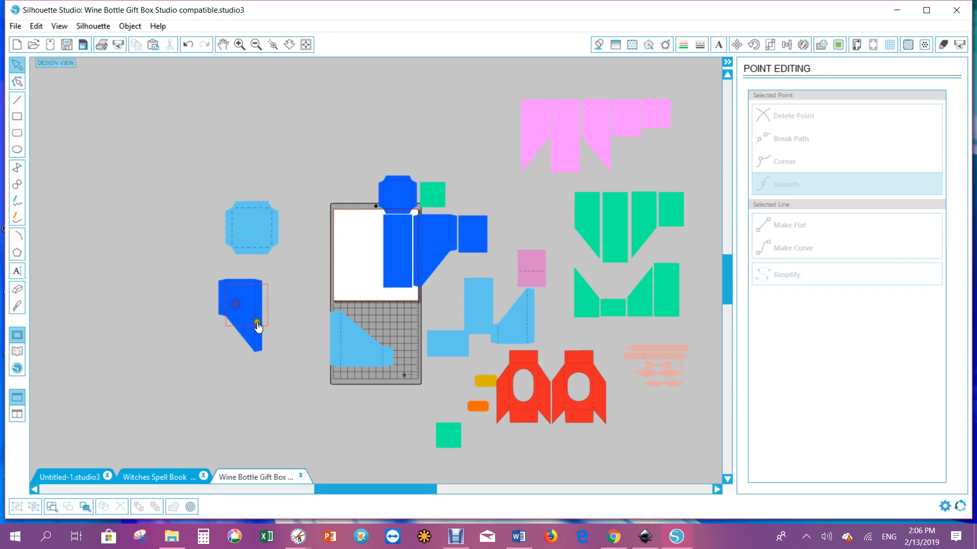
click(249, 338)
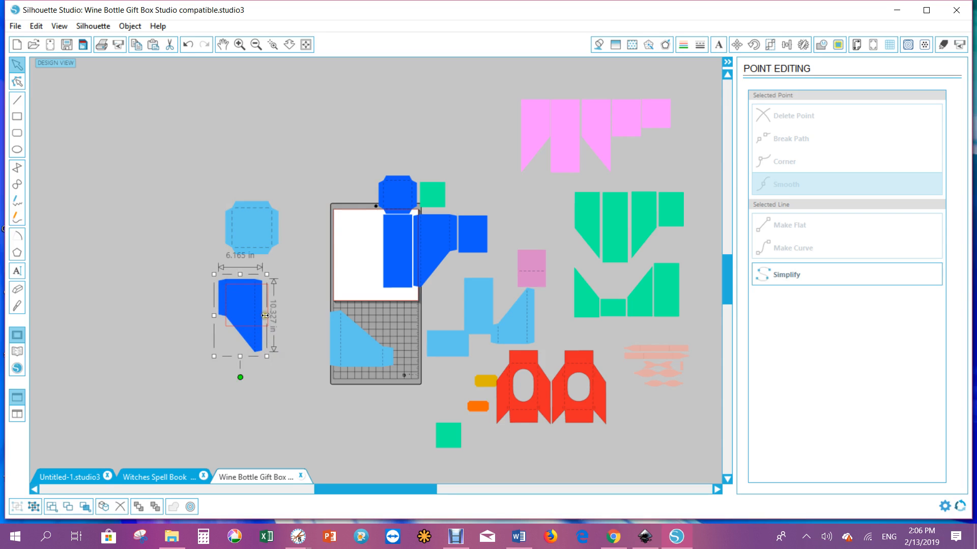
drag(265, 315, 280, 316)
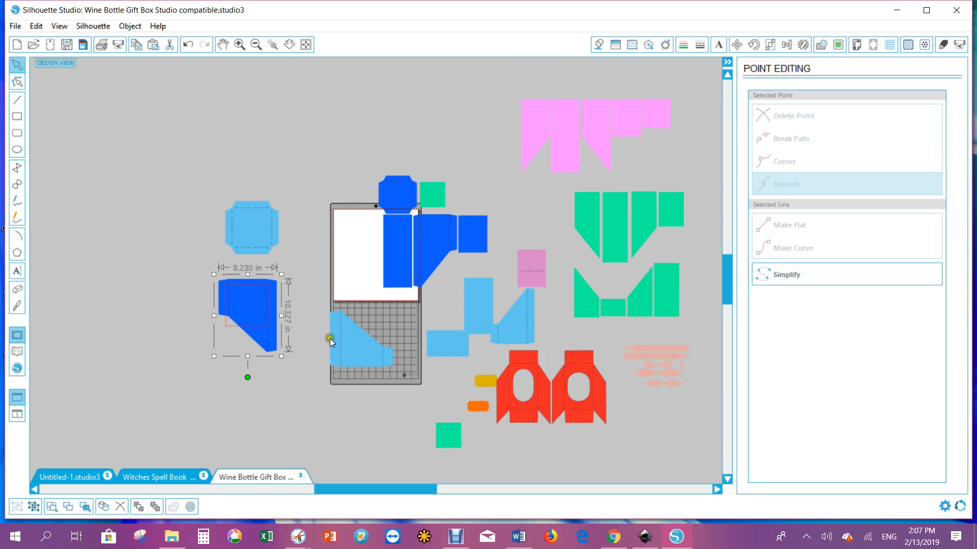
drag(259, 313, 187, 231)
click(251, 311)
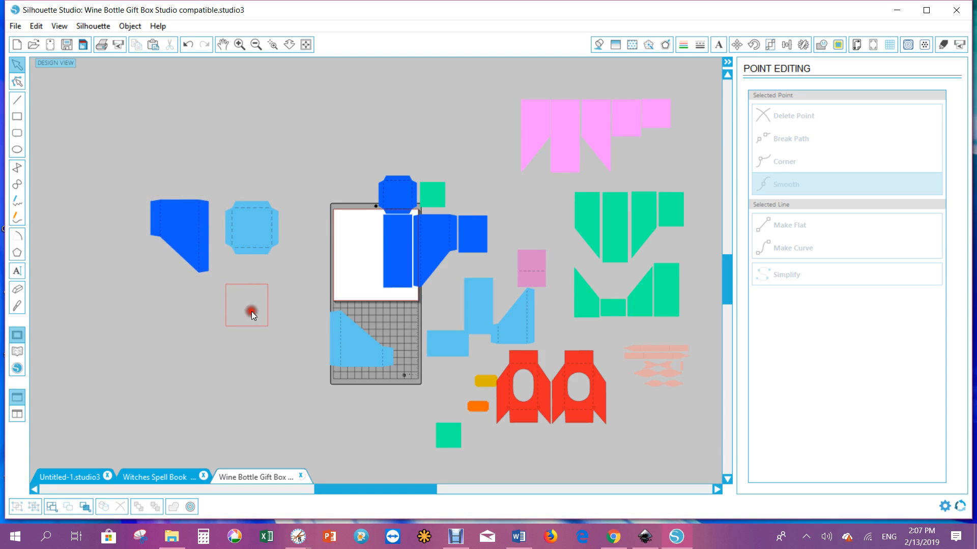
Move the light blue slanted piece from the mat to just below the dark blue angled piece
click(358, 348)
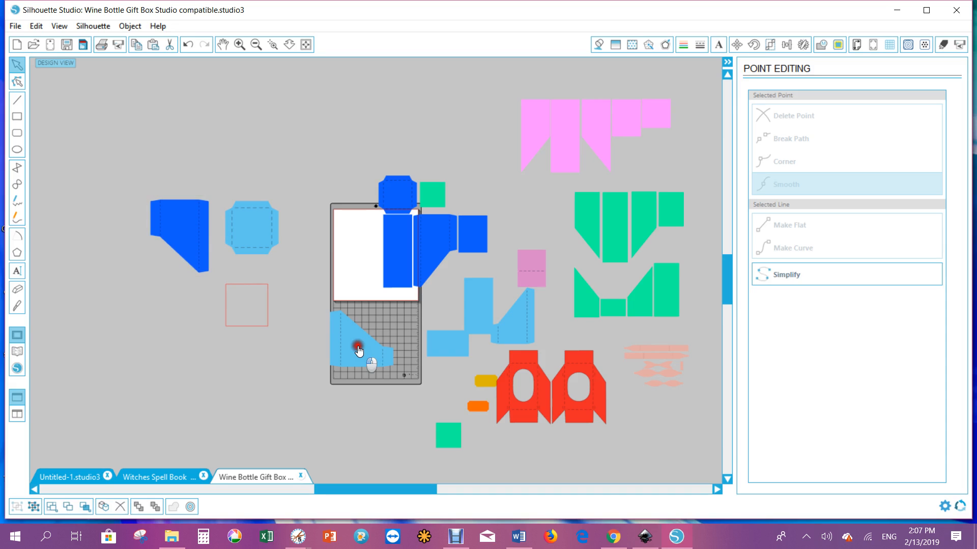
drag(358, 349, 244, 319)
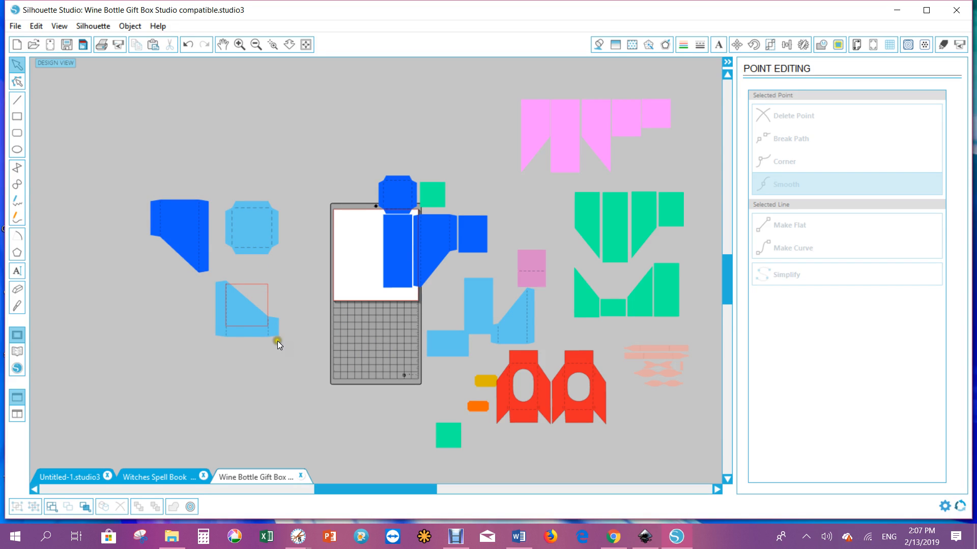
drag(275, 330, 274, 309)
drag(277, 324, 171, 290)
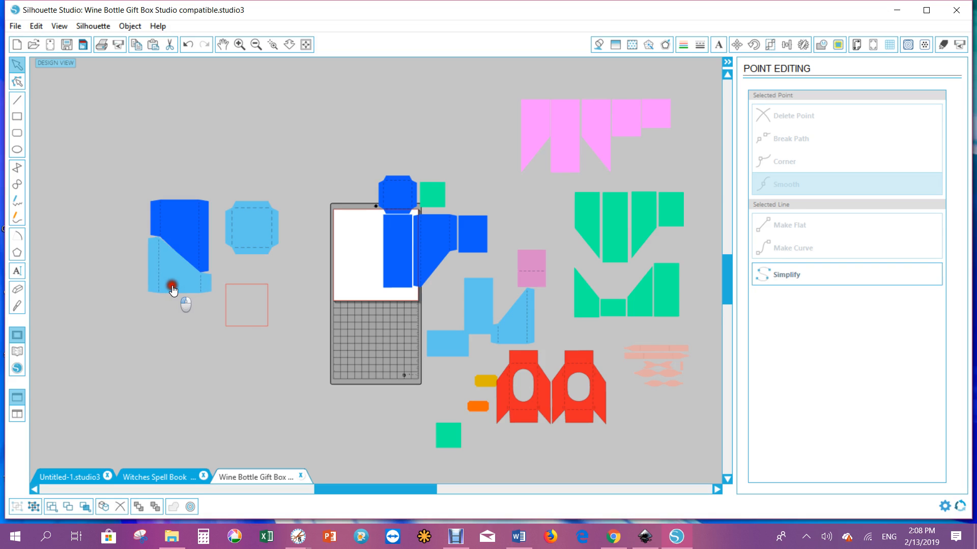
drag(171, 290, 171, 305)
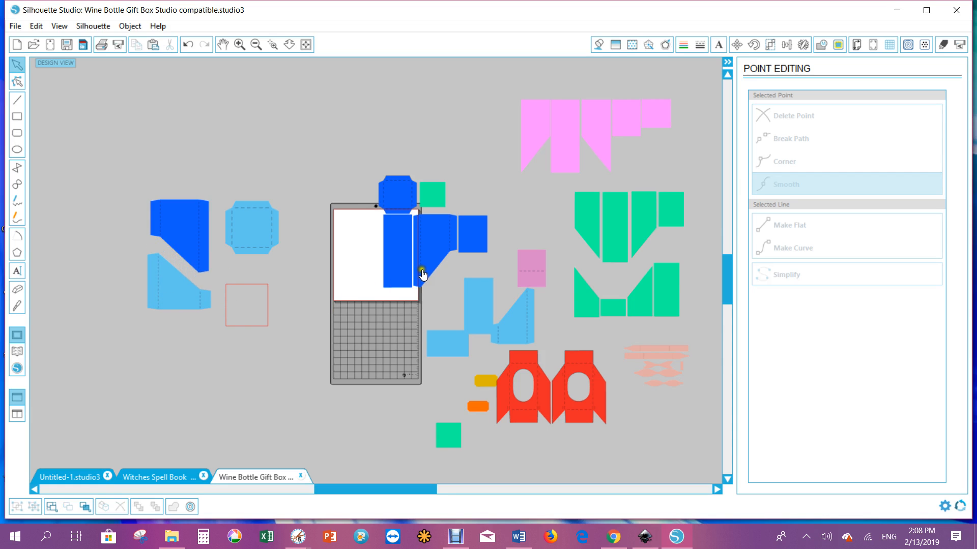
Pull the dark blue strip off the mat and widen it to about 6.14 in
drag(412, 264, 388, 260)
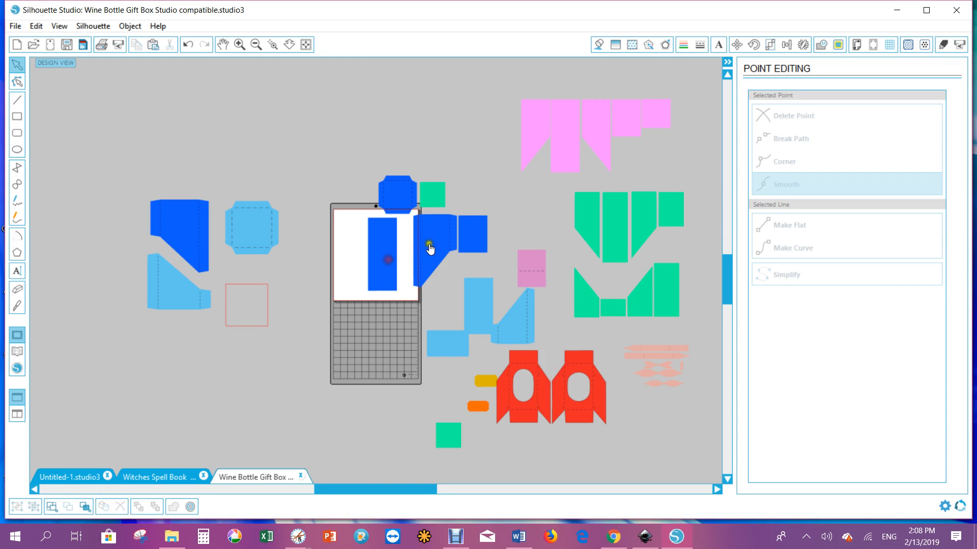
drag(382, 255, 311, 260)
click(401, 233)
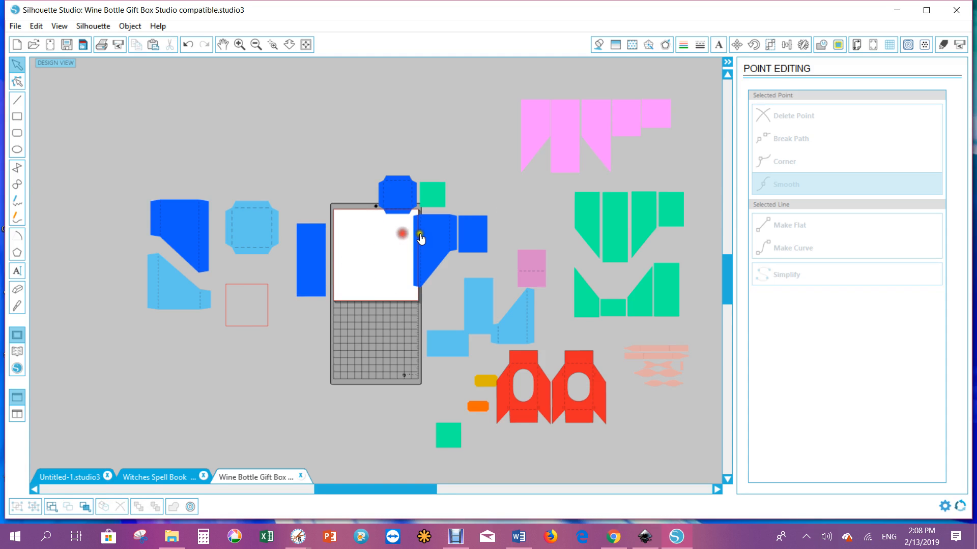
drag(420, 238, 393, 253)
drag(314, 260, 247, 295)
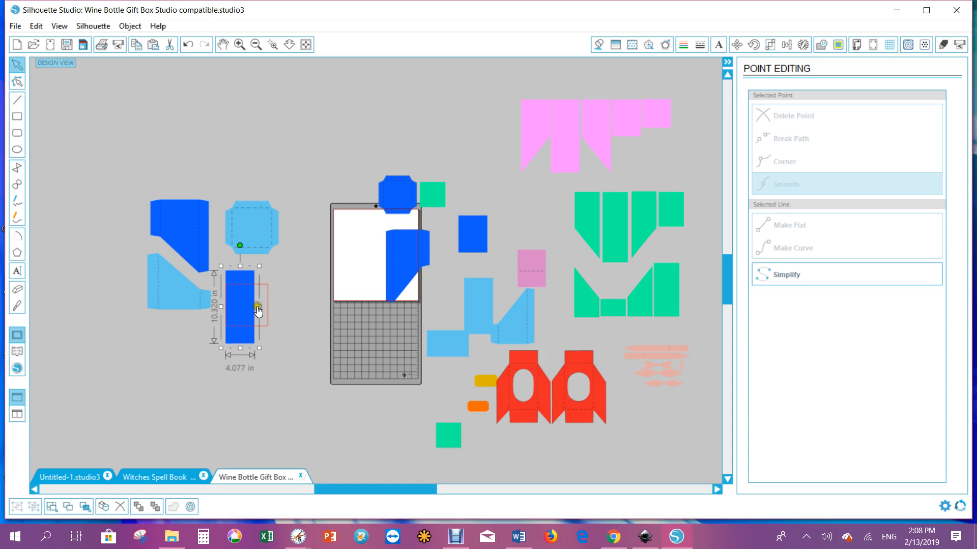
drag(258, 306, 315, 215)
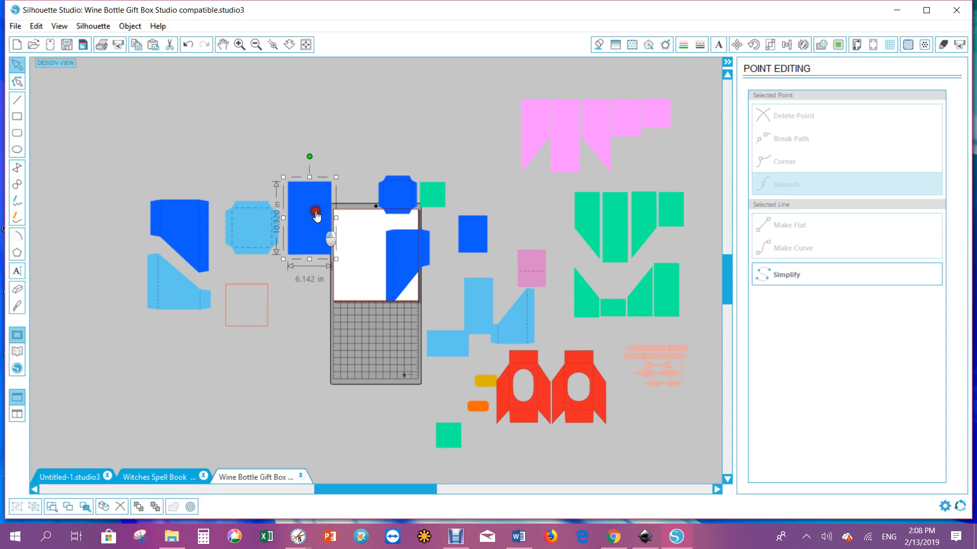
Join the strip and the remaining dark blue angled piece in a row right of the first dark blue piece
drag(400, 259, 273, 301)
click(252, 307)
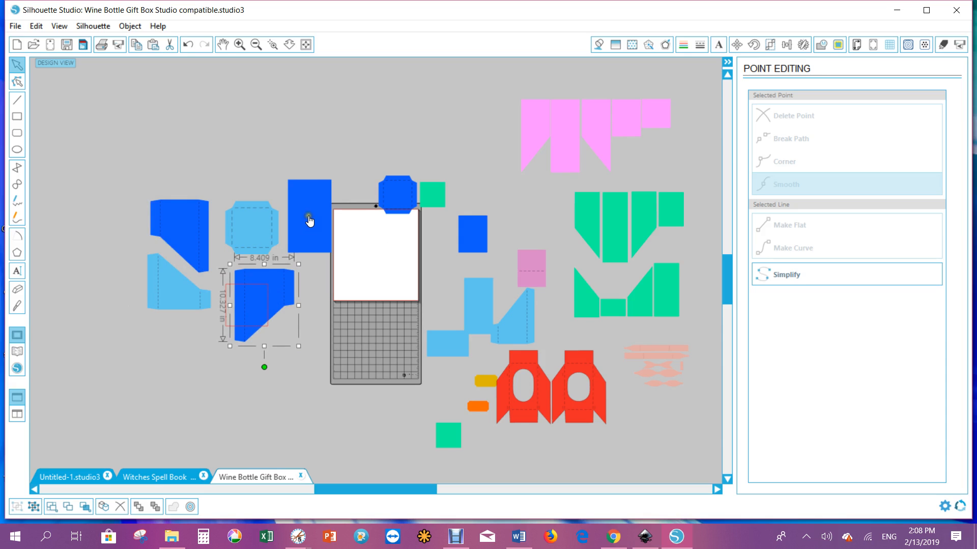
drag(312, 221, 201, 169)
click(264, 246)
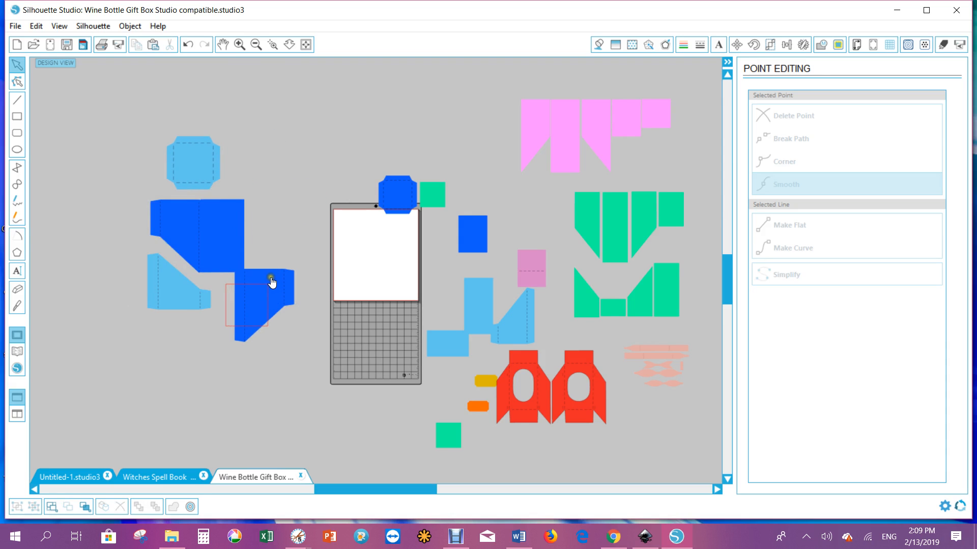
drag(271, 280, 274, 209)
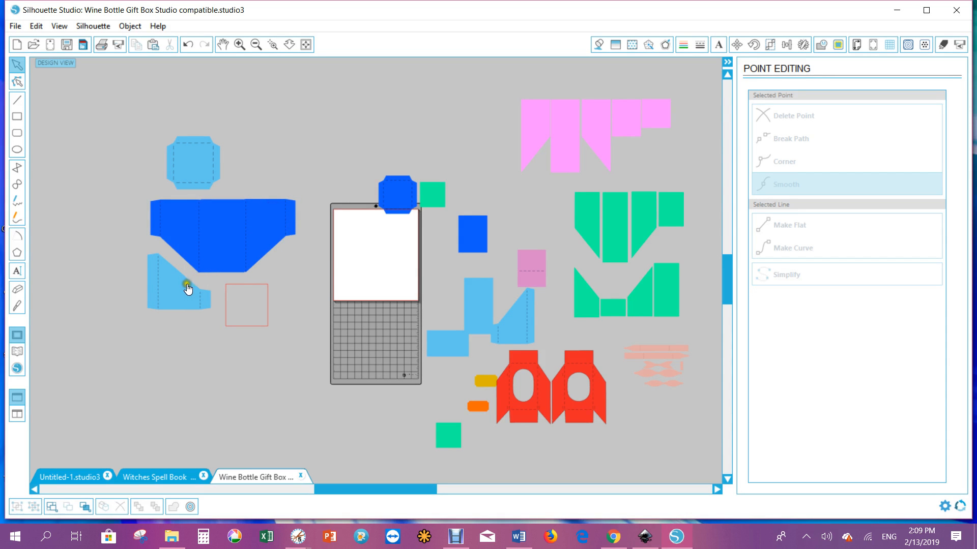
Lower the light blue slanted piece and attach the small dark blue square to the dark blue band's left end
drag(188, 289, 201, 345)
click(437, 239)
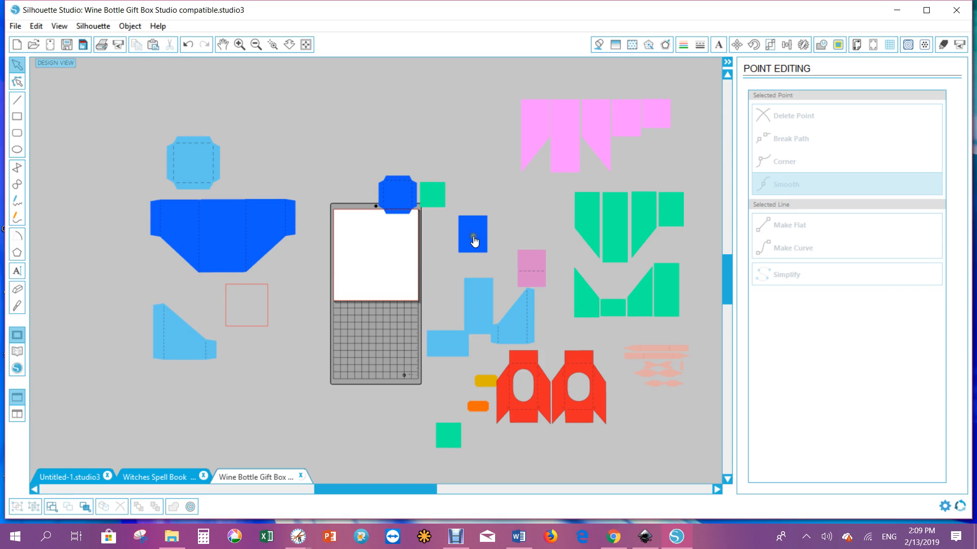
drag(474, 241, 145, 221)
click(255, 306)
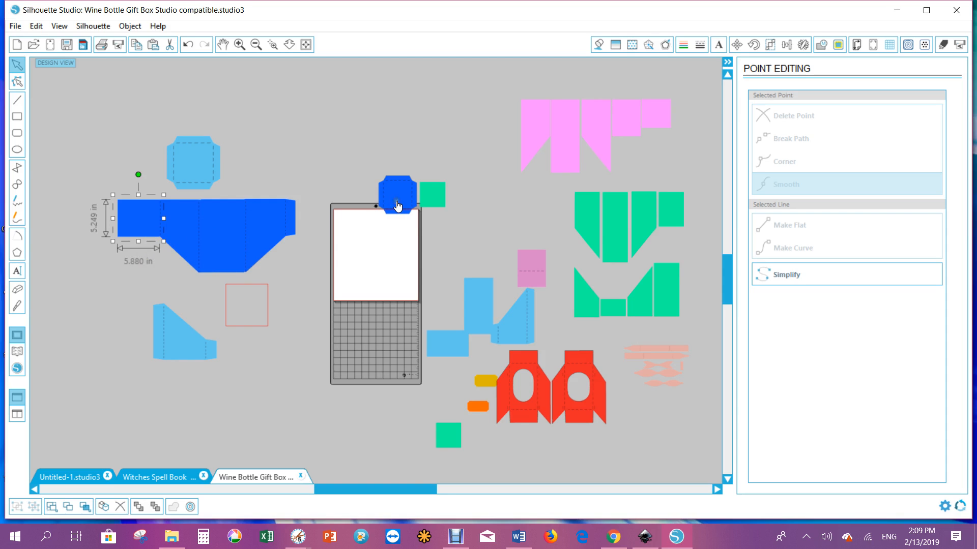
Move the dark blue octagon off the mat onto the rectangle and enlarge it to about 7.56 in square
drag(397, 205, 291, 179)
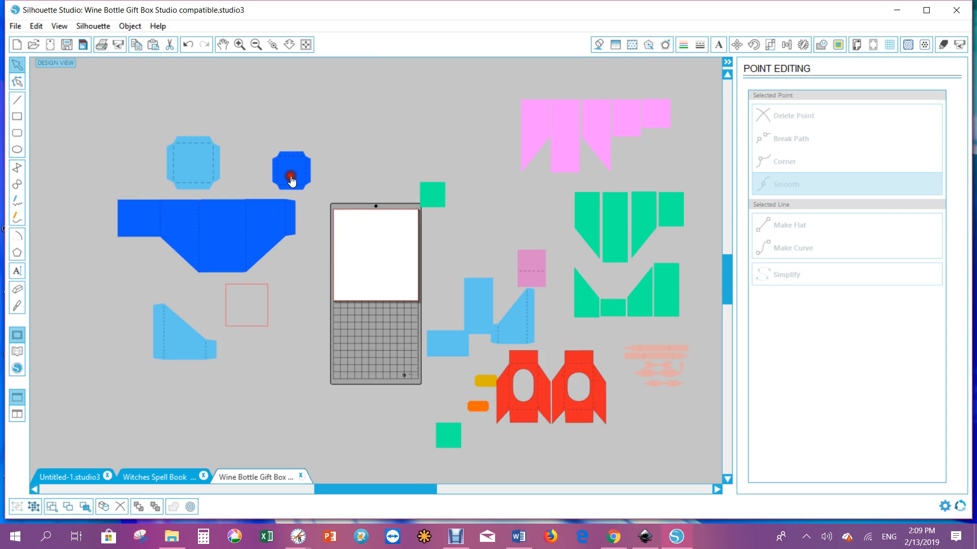
click(477, 209)
drag(434, 205, 462, 178)
drag(289, 169, 241, 299)
click(254, 308)
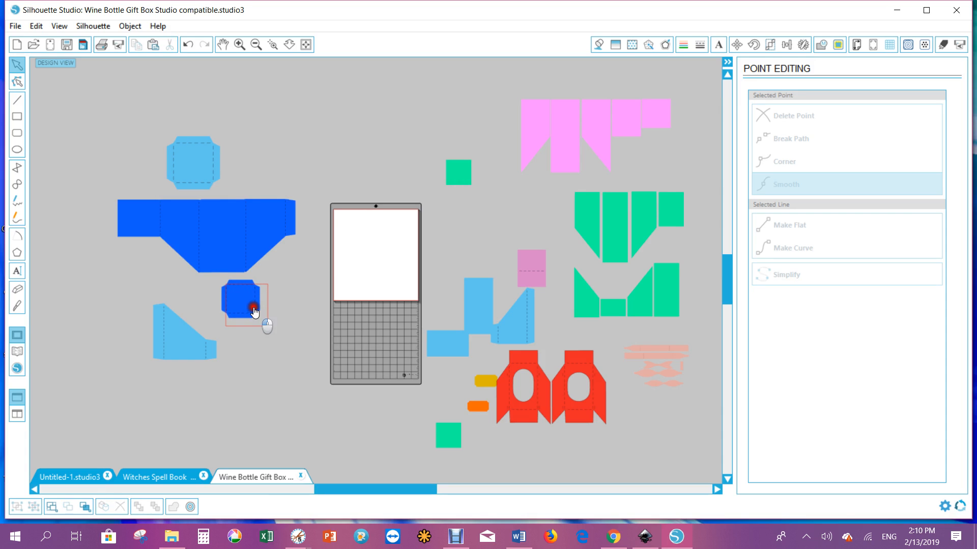
drag(264, 323, 275, 342)
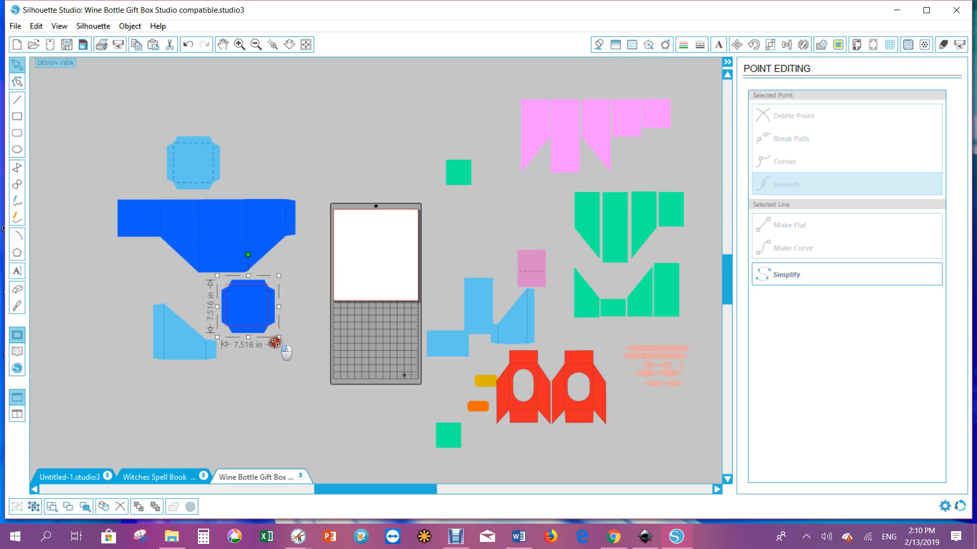
drag(258, 310, 257, 309)
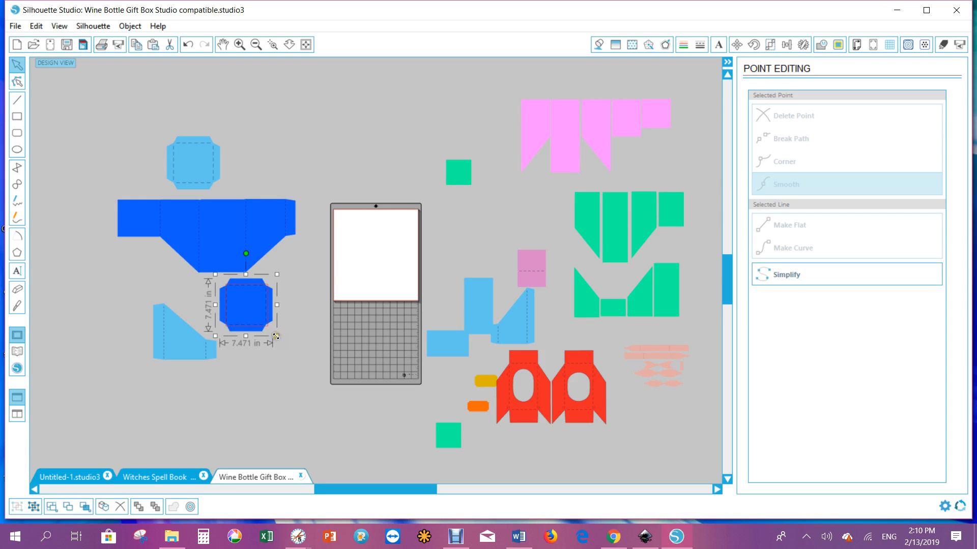
drag(276, 337, 274, 339)
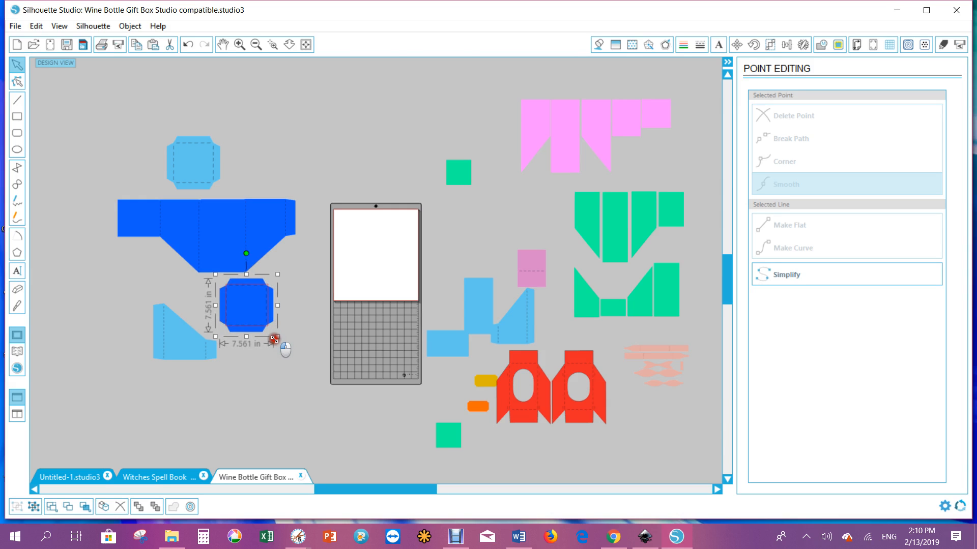
Place the dark blue octagon above the dark blue band and move the light blue octagon to the lower left
drag(250, 308, 276, 161)
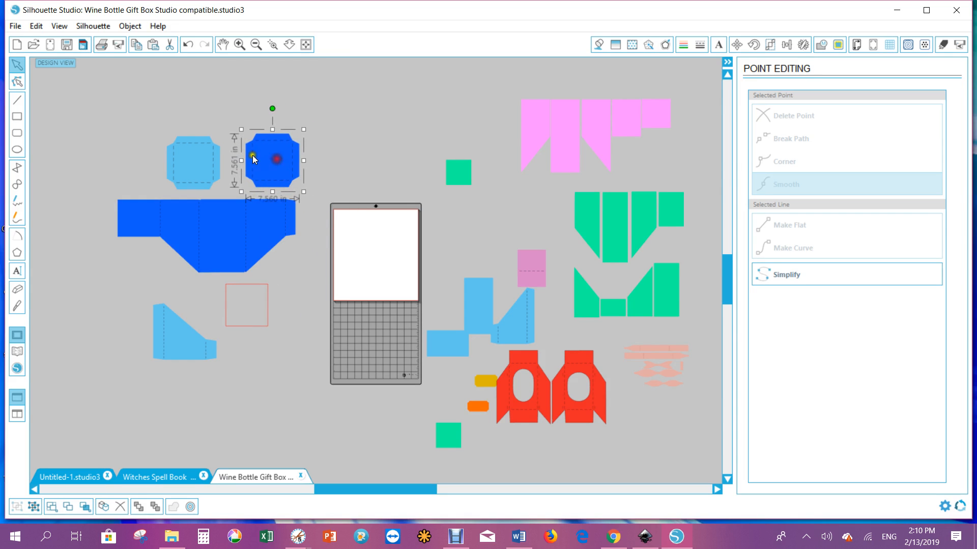
click(200, 160)
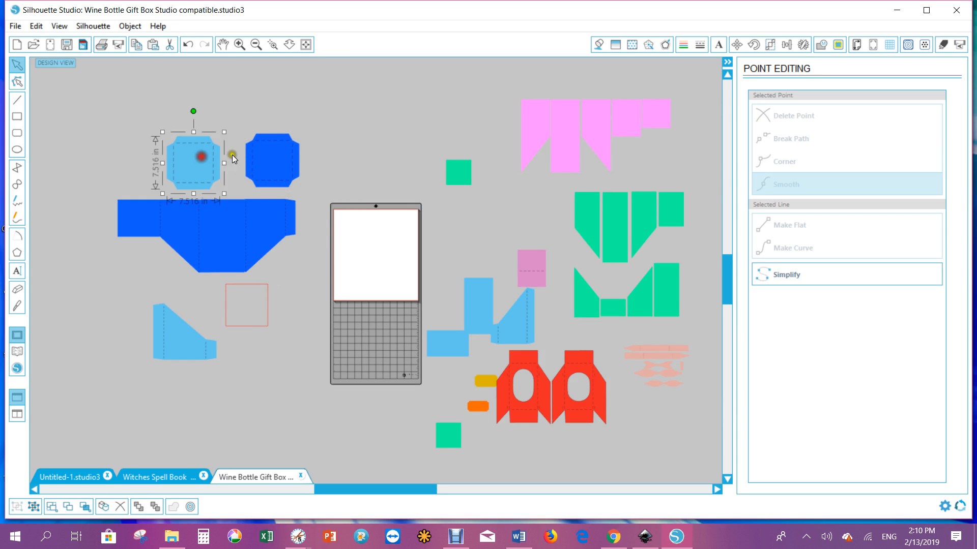
click(259, 156)
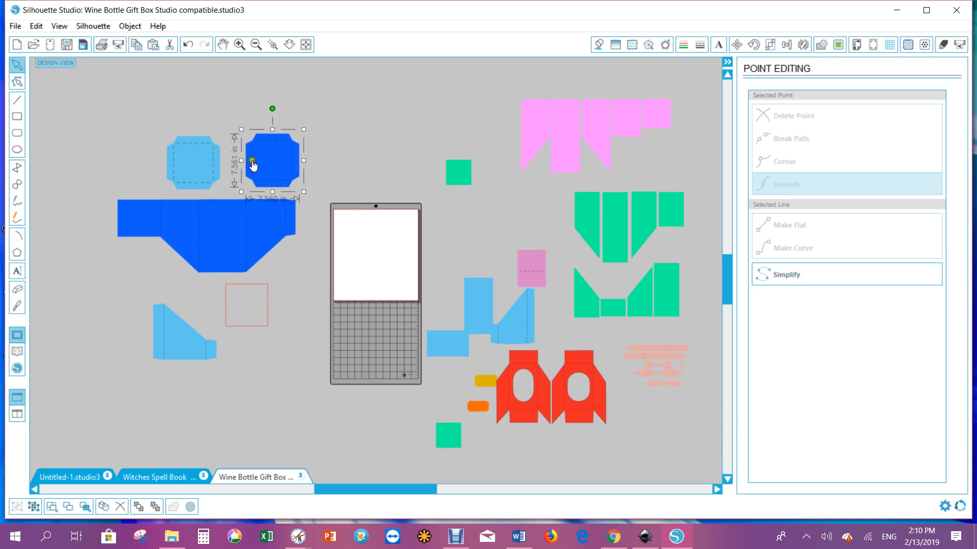
mouse_move(274, 160)
mouse_down()
mouse_move(255, 172)
mouse_move(195, 162)
mouse_move(288, 146)
mouse_move(257, 332)
mouse_move(233, 364)
mouse_move(252, 181)
mouse_move(272, 152)
mouse_up()
drag(203, 166, 121, 337)
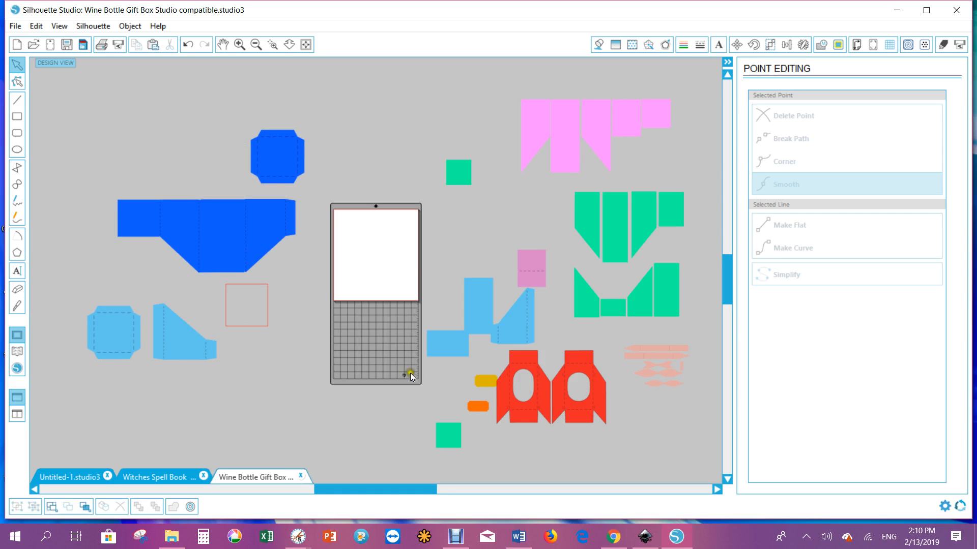
Move one red piece above the mat and stretch it to about 10.57 in wide by 10.41 in tall
drag(518, 411, 239, 320)
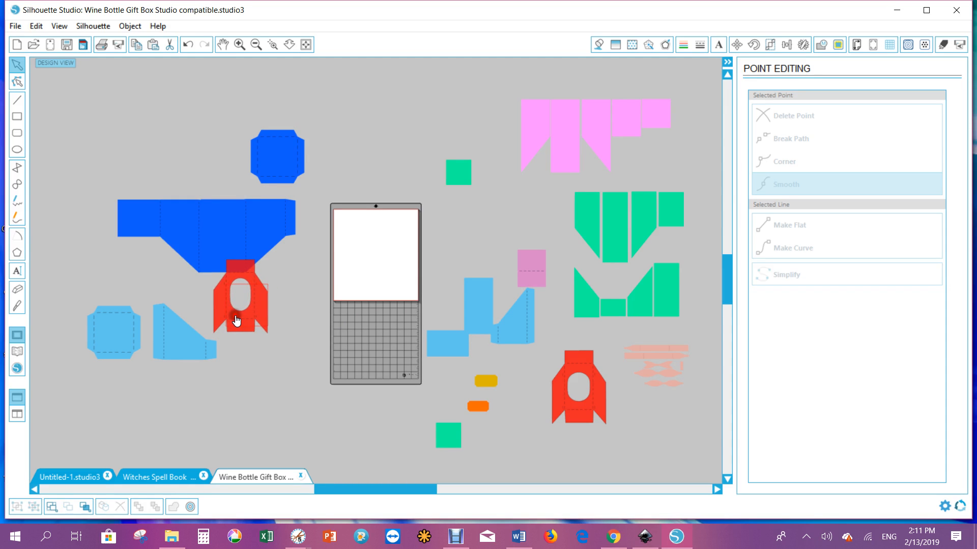
click(263, 310)
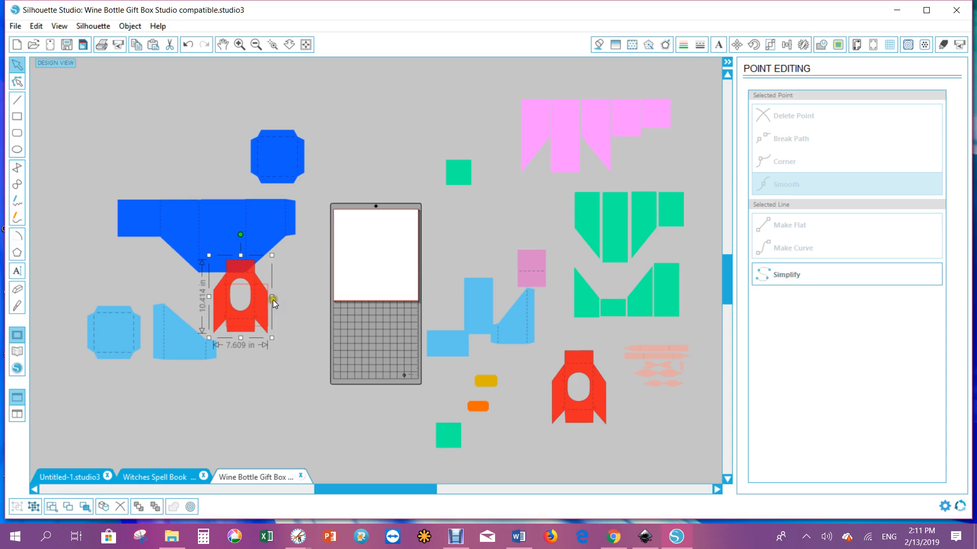
drag(271, 295, 258, 350)
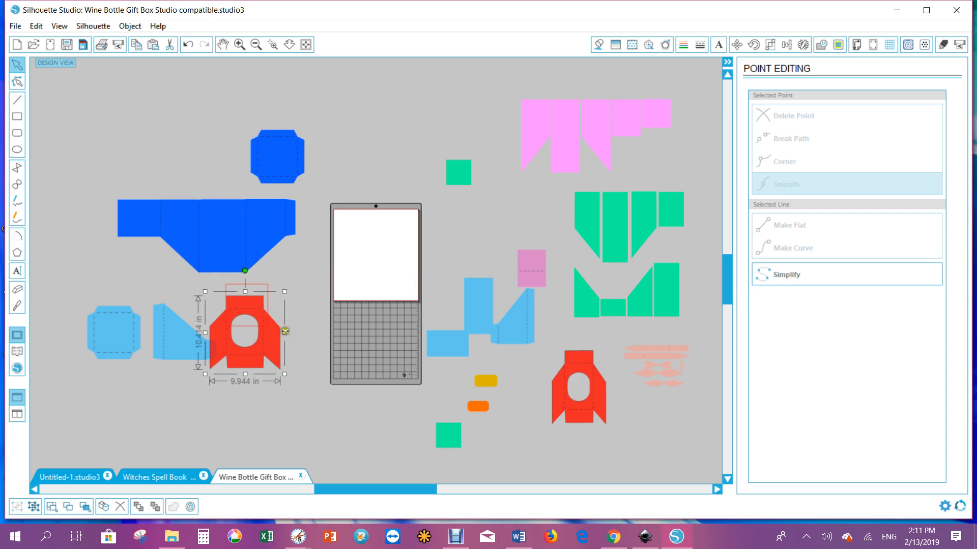
drag(285, 332, 404, 164)
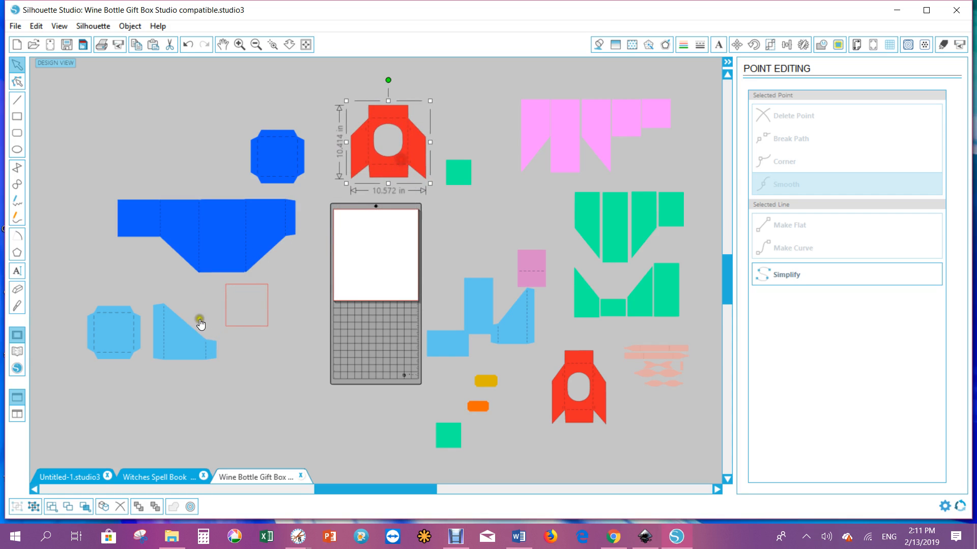
drag(182, 349, 175, 278)
click(171, 174)
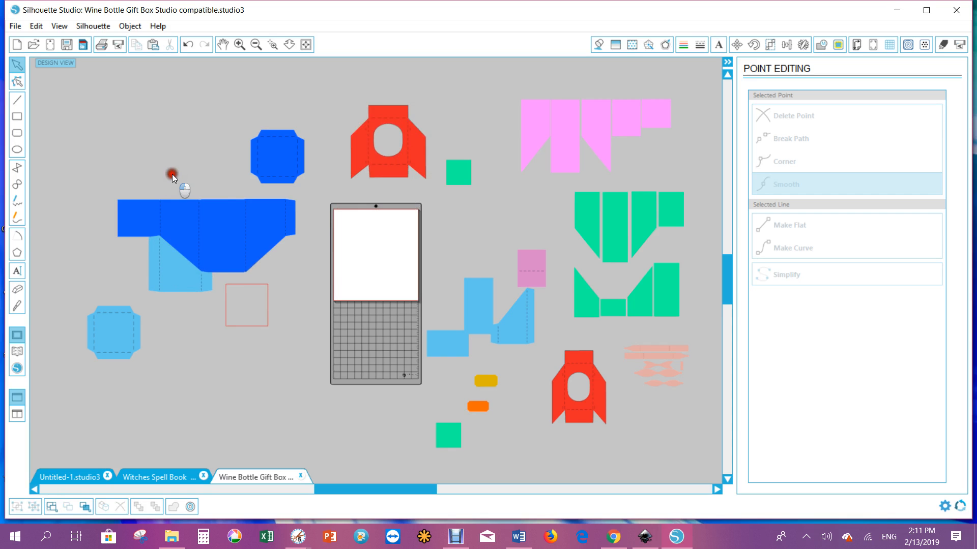
click(181, 239)
click(179, 276)
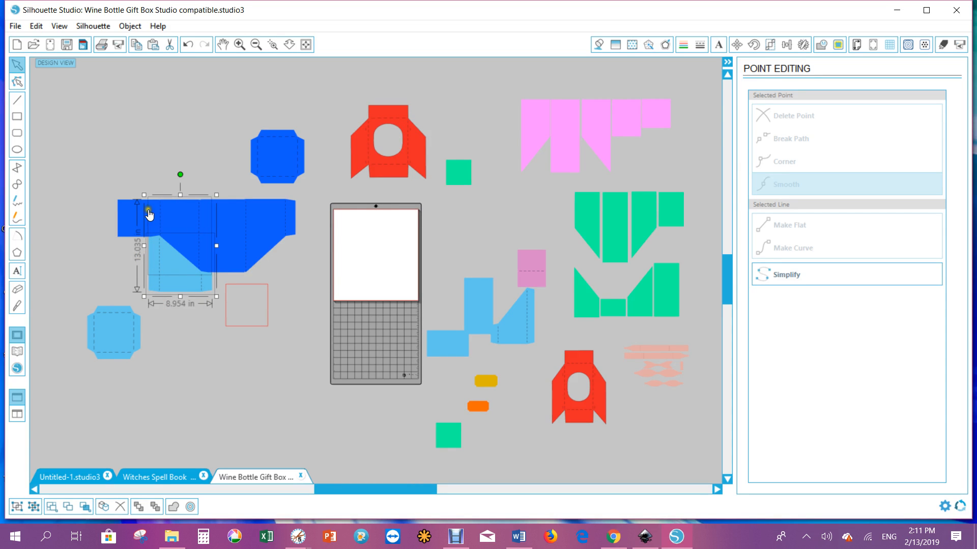
click(185, 348)
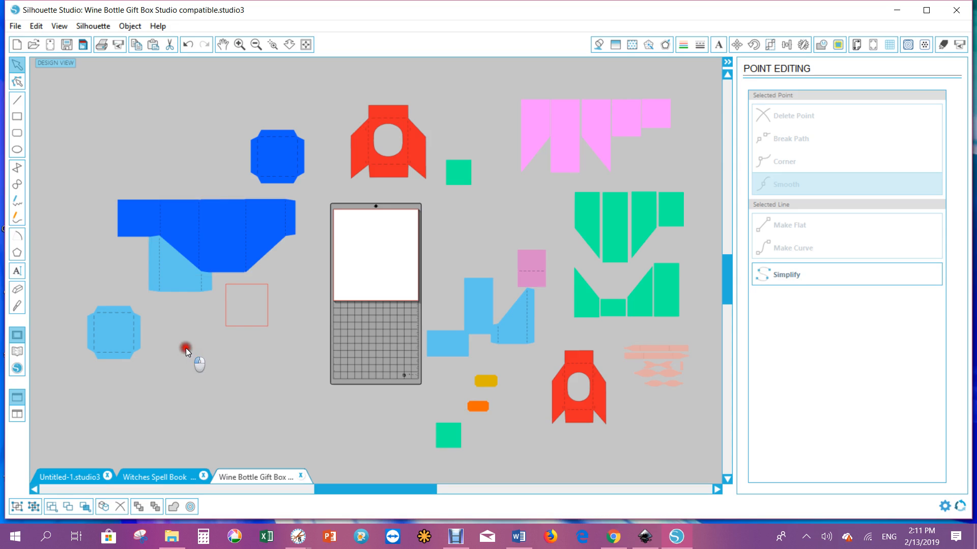
Move the light blue slanted piece onto the mat's lower left and shift the remaining red piece slightly left
drag(163, 279, 341, 357)
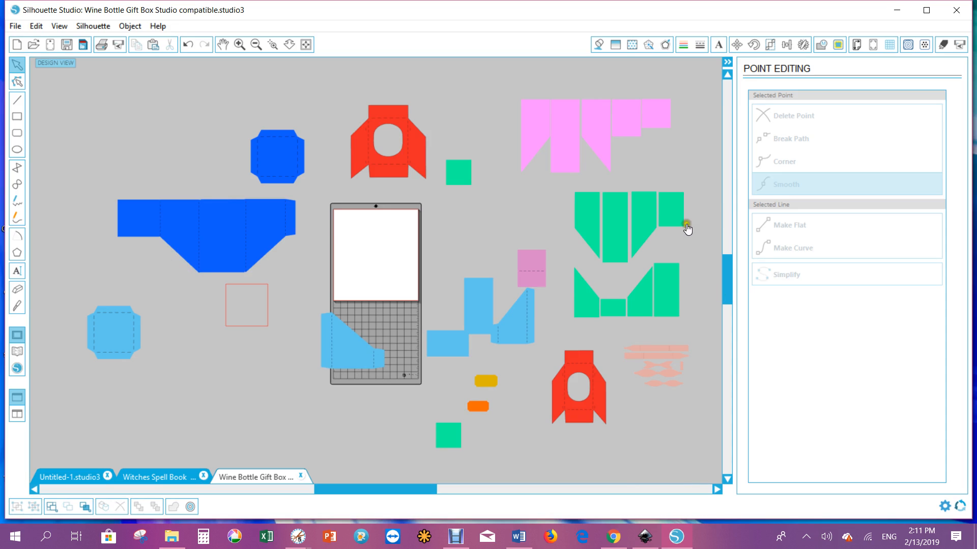
click(624, 215)
click(586, 272)
drag(574, 417, 556, 417)
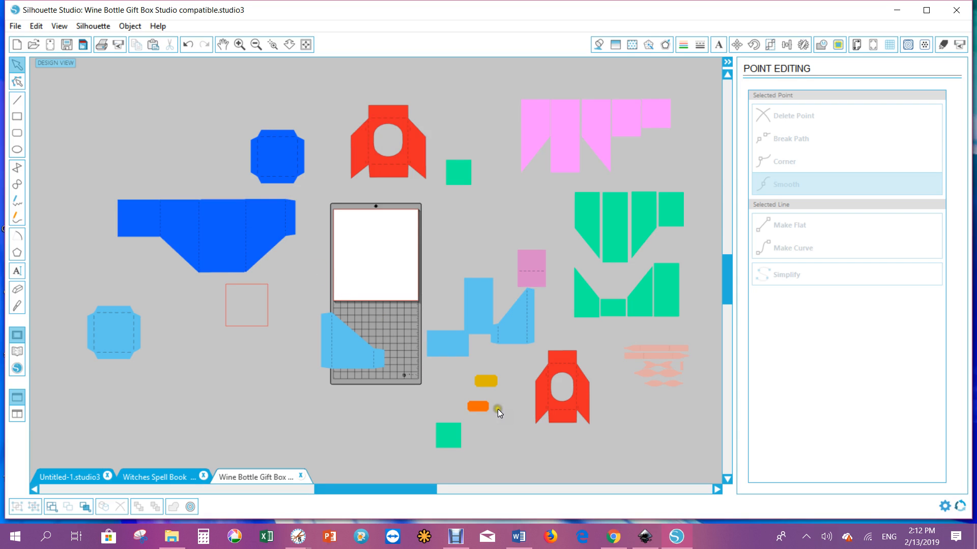
click(579, 418)
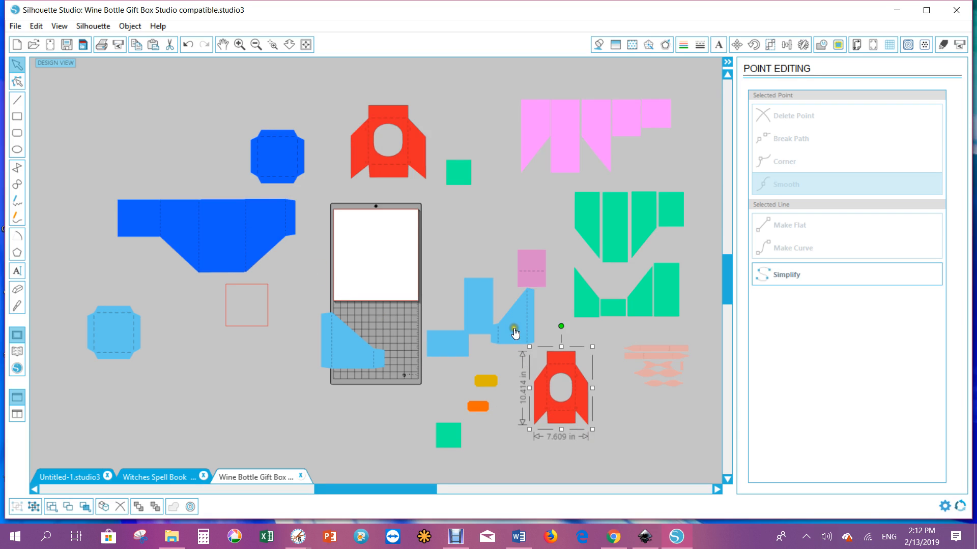
Move the other light blue slanted piece onto the red reference rectangle
mouse_move(515, 333)
mouse_down()
mouse_move(246, 327)
mouse_move(285, 304)
mouse_up()
click(257, 319)
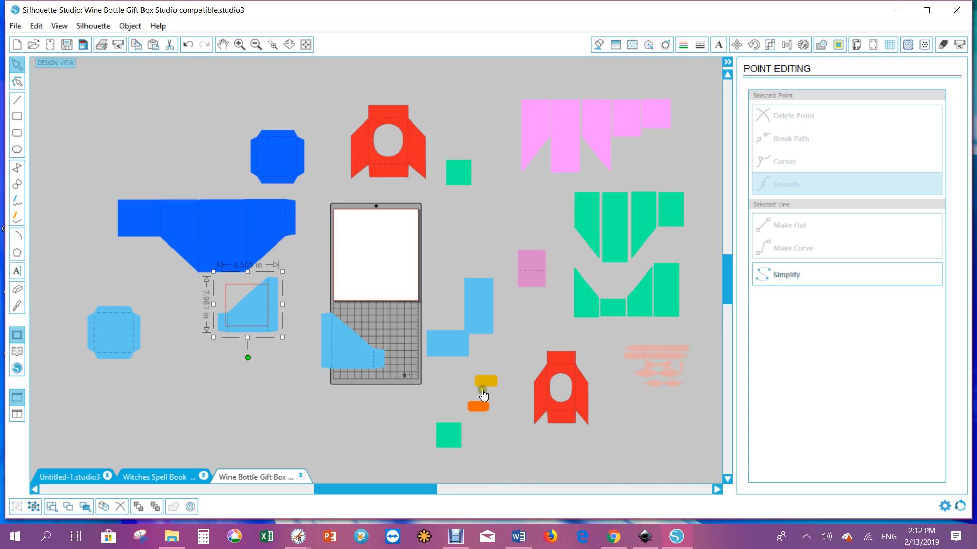
Move both small green squares into a pair left of the green pieces
click(446, 442)
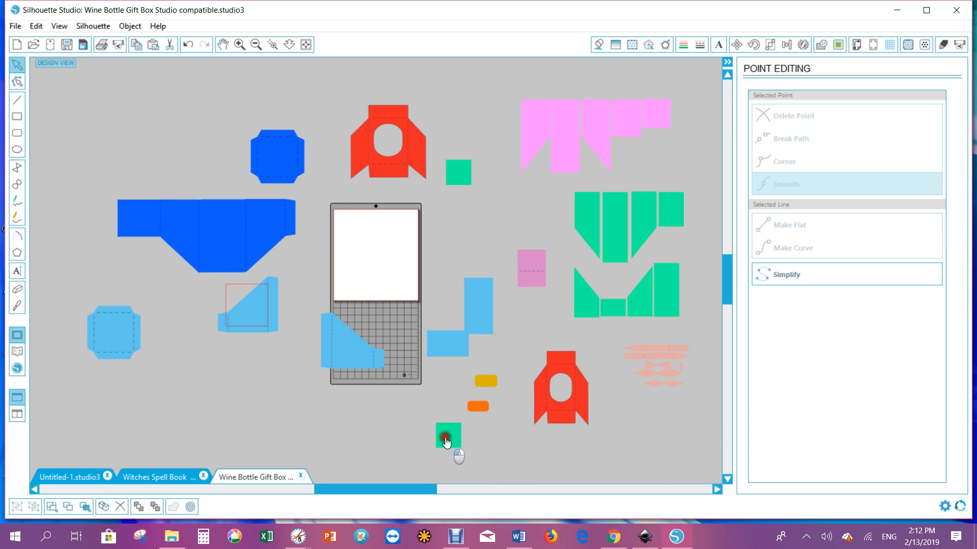
drag(446, 441, 540, 208)
drag(461, 177, 515, 212)
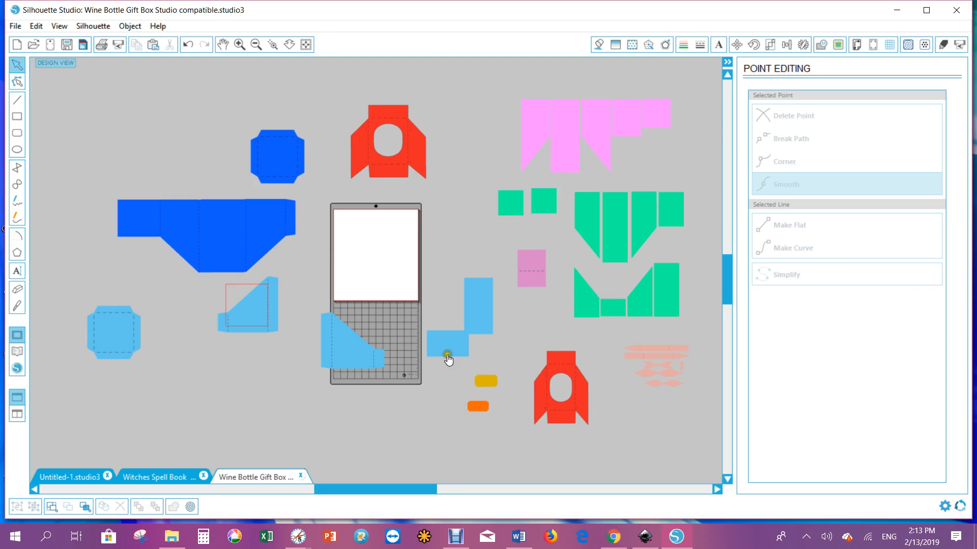
Separate the light blue rectangle and move it up beside the mat
click(475, 307)
drag(477, 311, 449, 240)
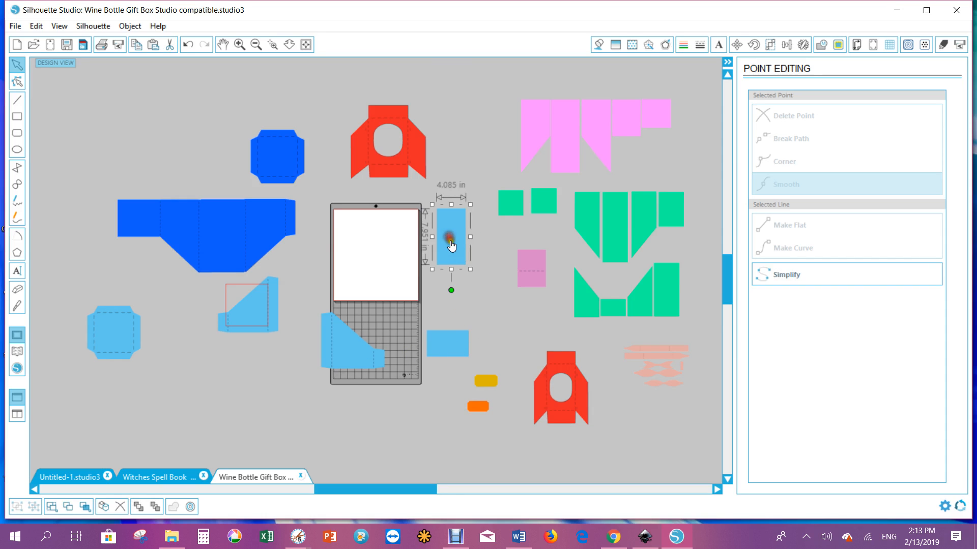
Enlarge the light blue rectangle to about 6.35 in wide, then undo the scaling
click(471, 270)
drag(471, 270, 497, 294)
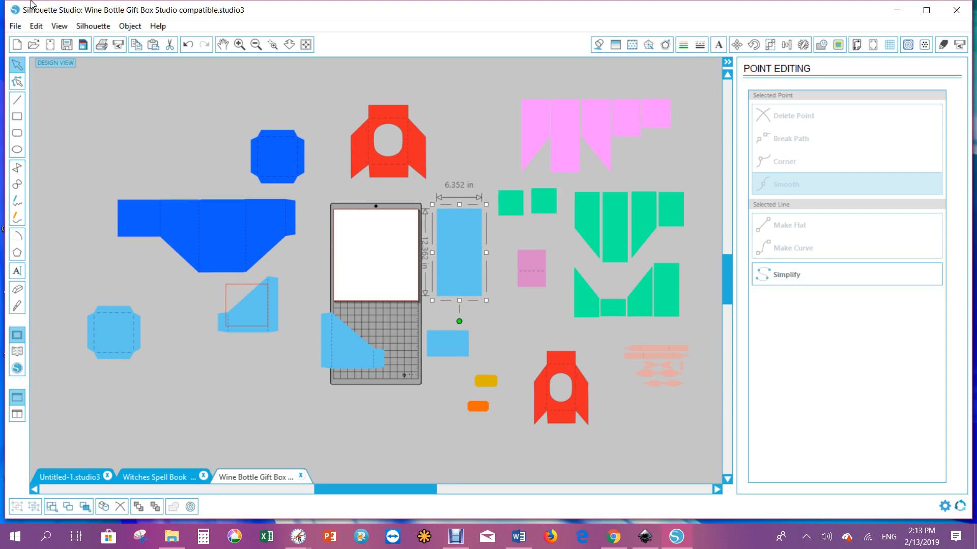
click(36, 29)
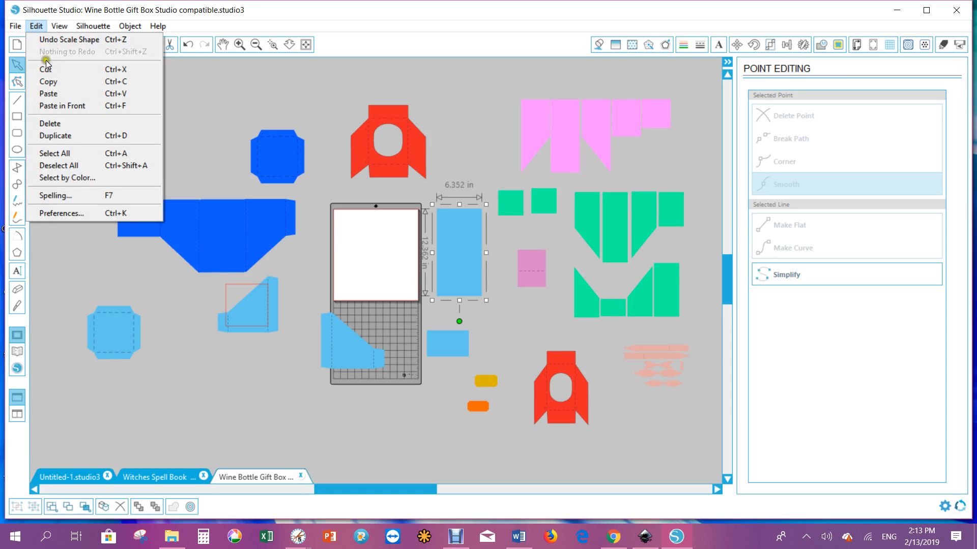
click(52, 41)
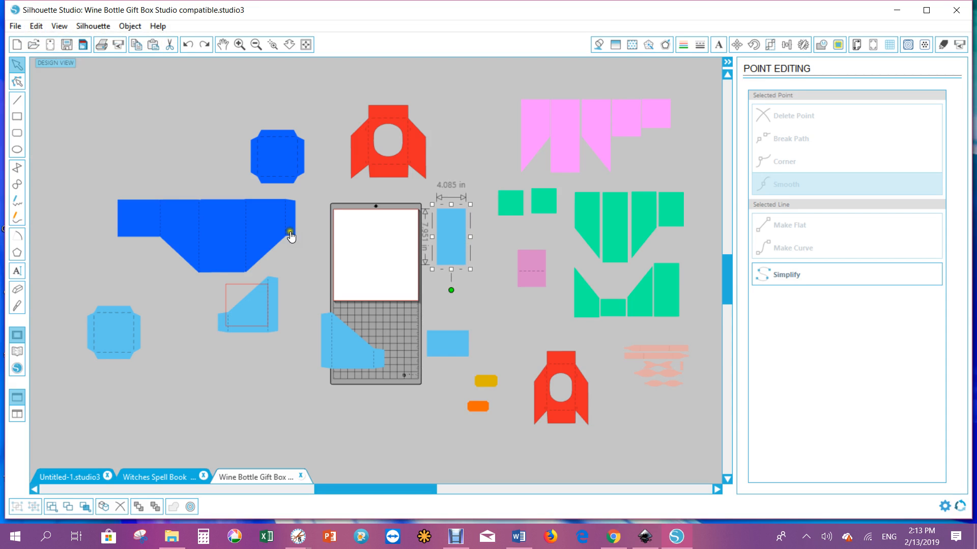